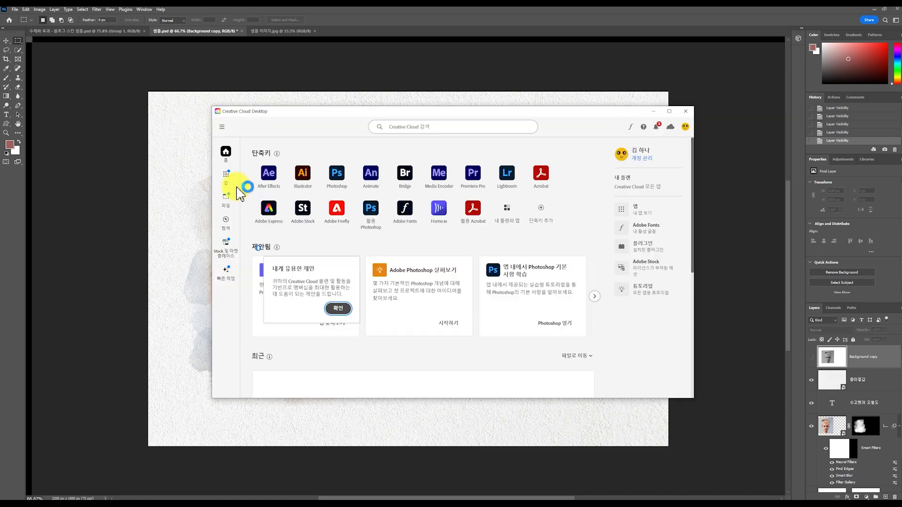
Step: Look up the installed Photoshop version in Creative Cloud Desktop's app details and return to Photoshop
left_click(226, 175)
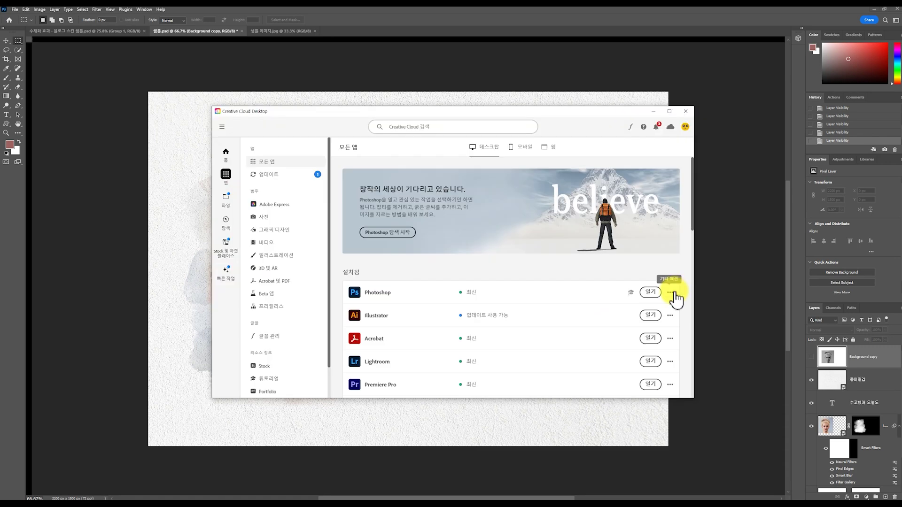
left_click(670, 293)
left_click(656, 310)
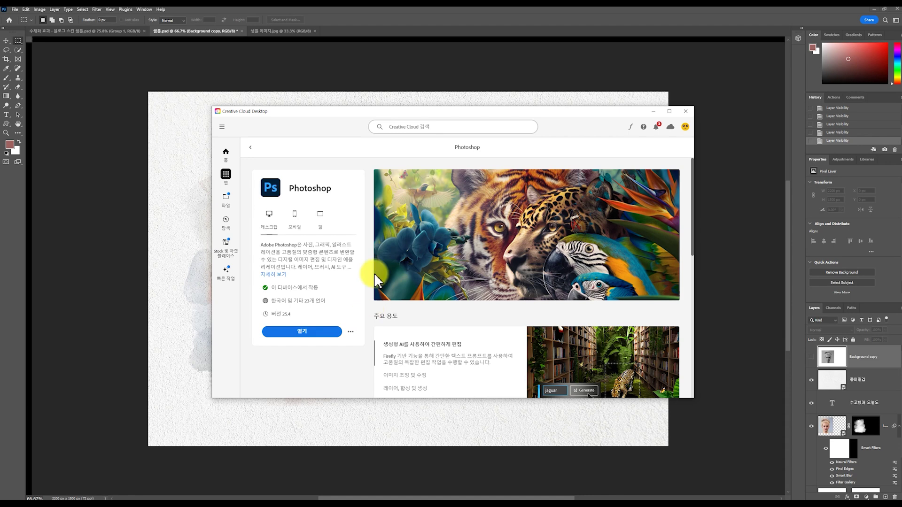
left_click(471, 57)
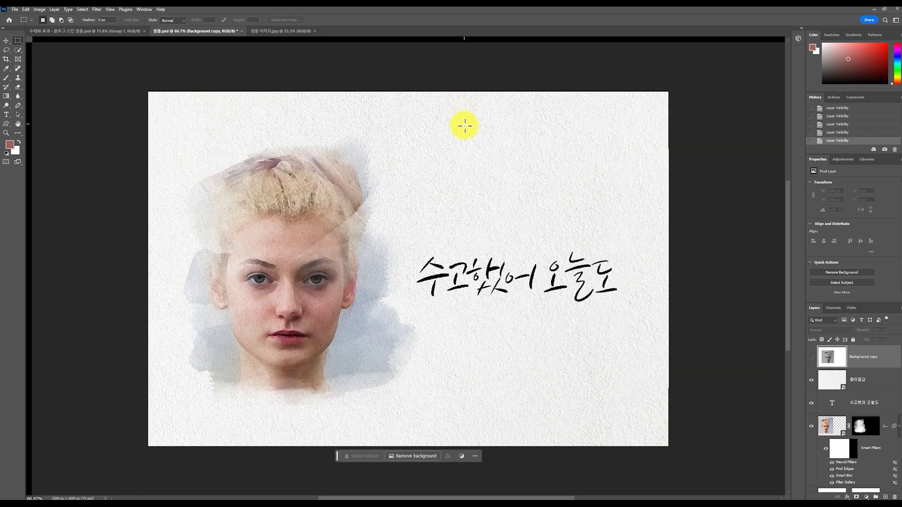
Step: Show and hide the Background copy layer to compare the original photo with the watercolor result
left_click(811, 358)
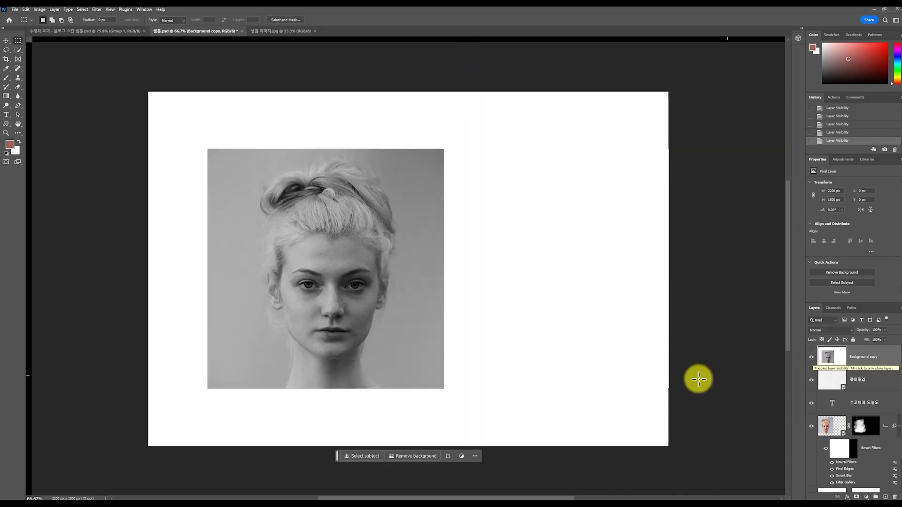
left_click(811, 359)
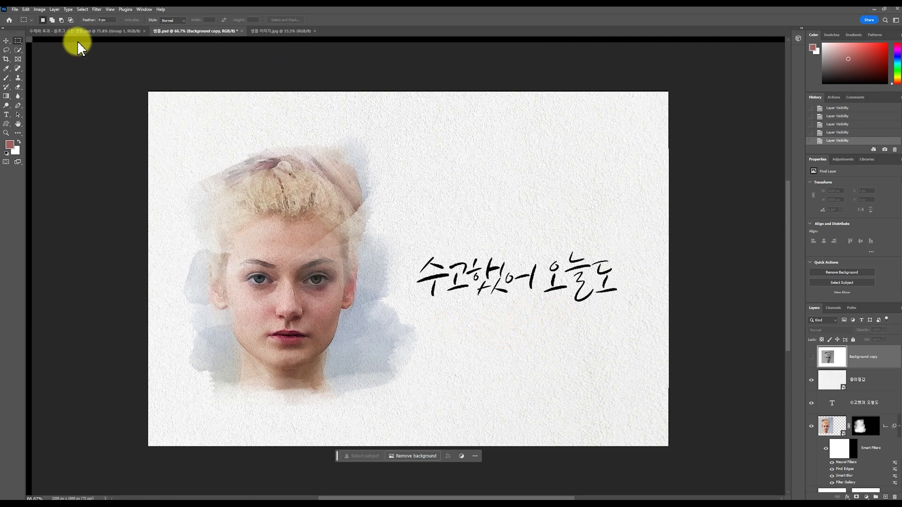
left_click(15, 9)
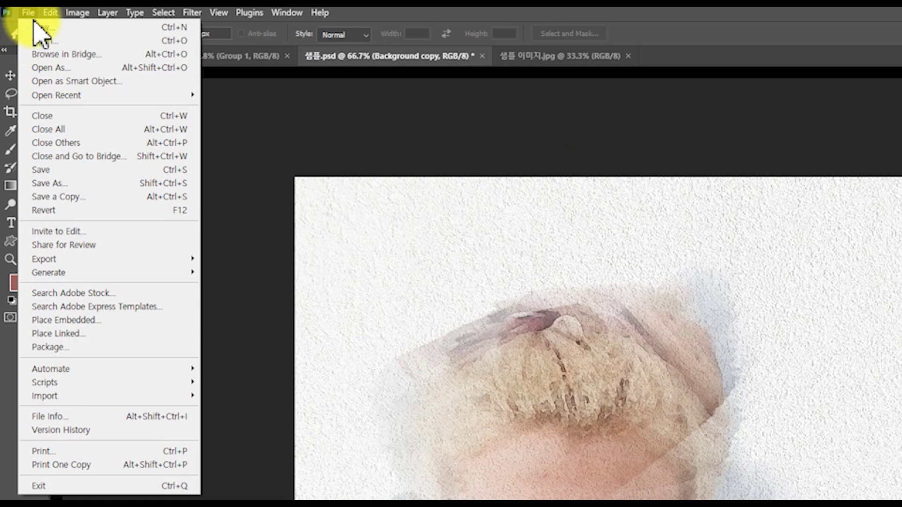
left_click(34, 23)
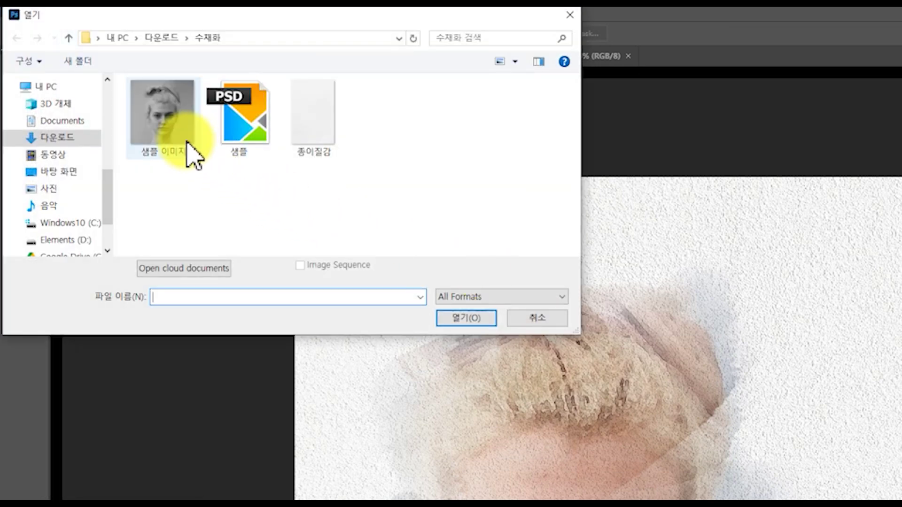
left_click(187, 149)
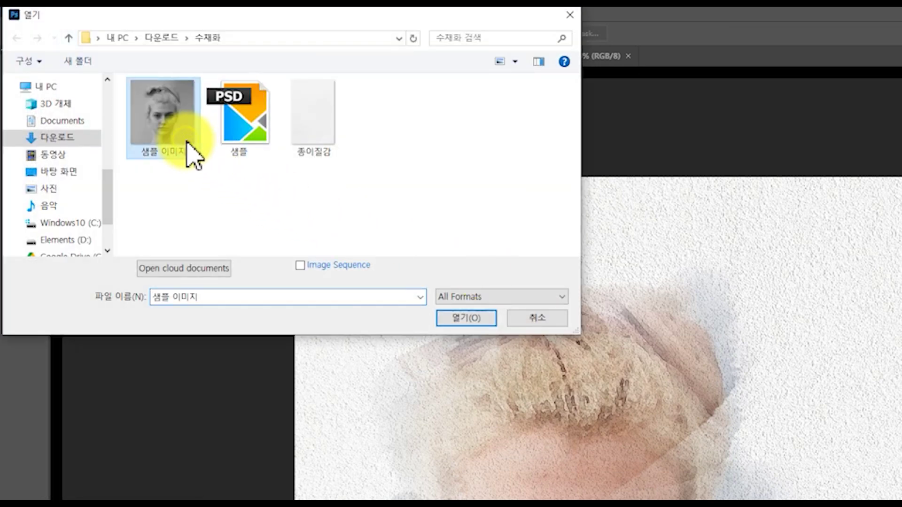
left_click(531, 318)
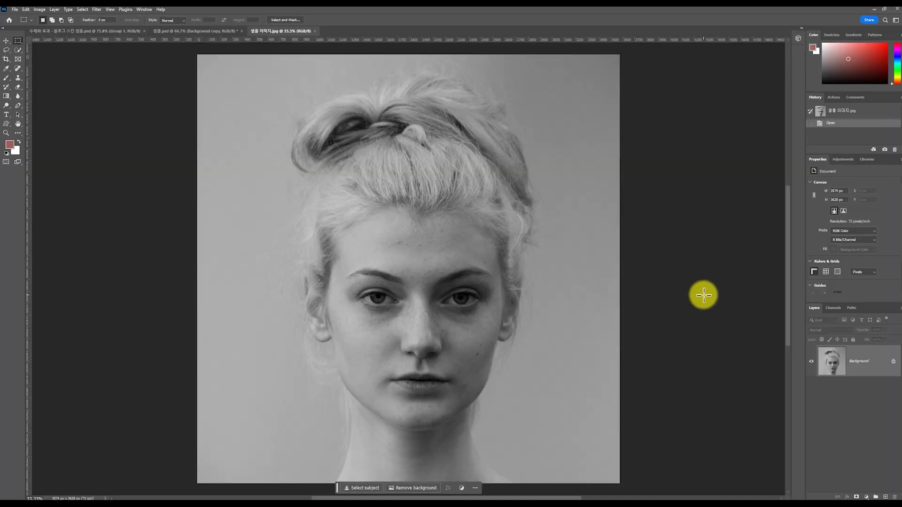
Step: In 샘플 이미지.jpg, duplicate the Background layer and convert the copy to a smart object
key("ctrl+j")
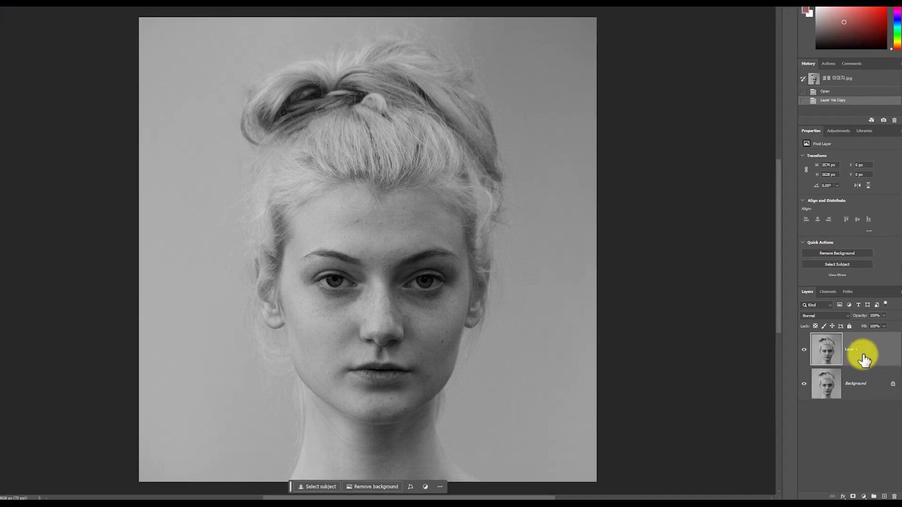
right_click(861, 371)
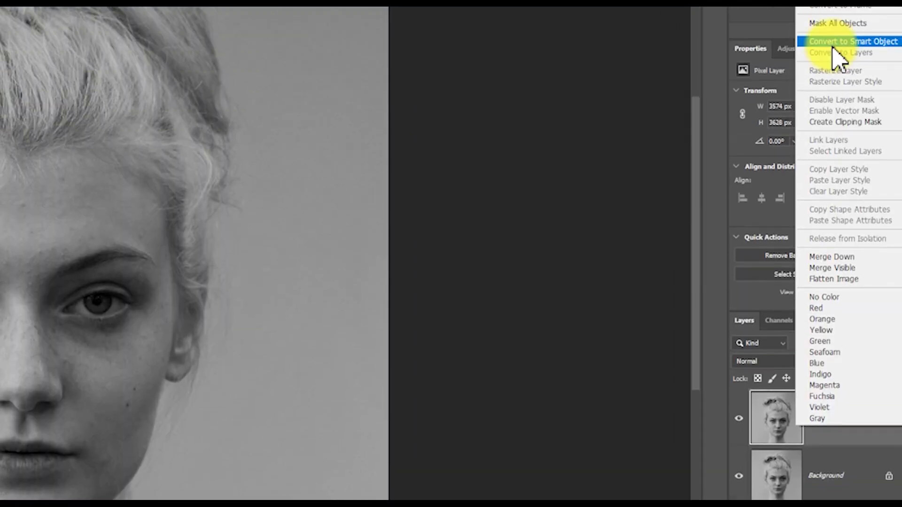
left_click(833, 83)
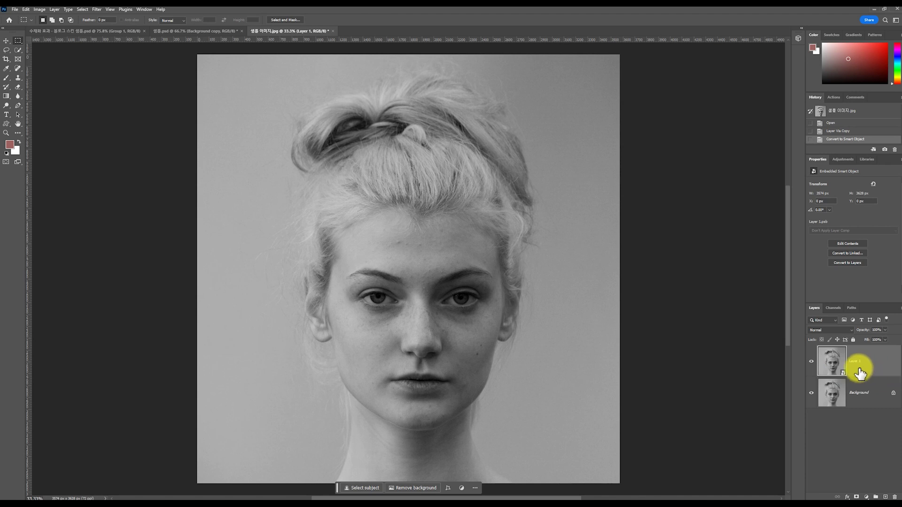
left_click(97, 9)
left_click(145, 49)
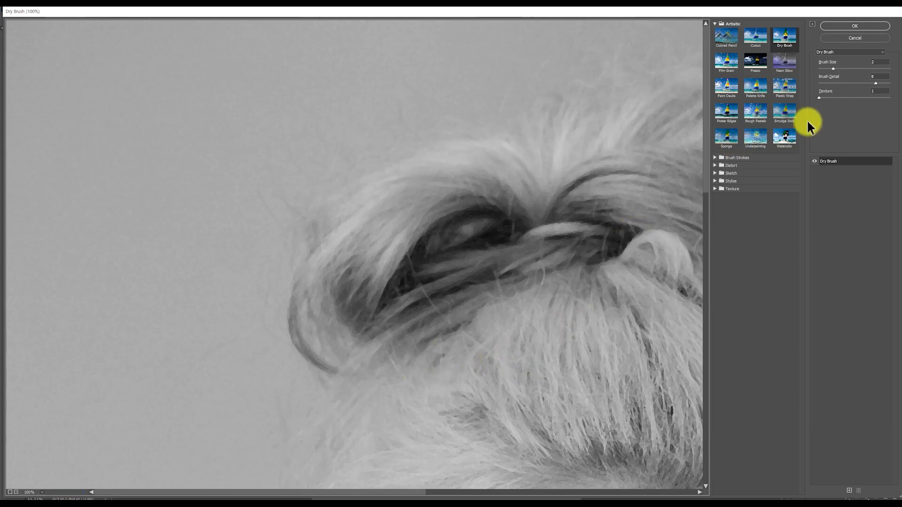
left_click(858, 38)
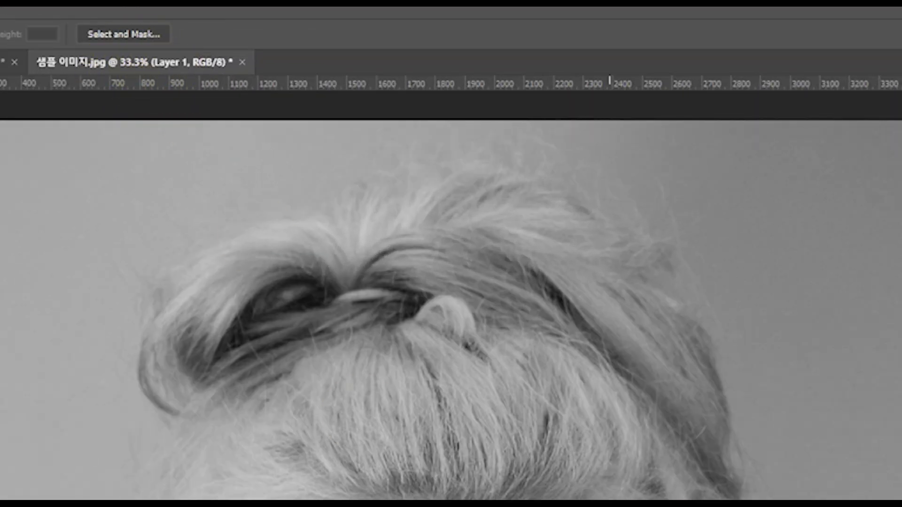
Step: Resize the portrait image to 1000 pixels wide, keeping its proportions
key("ctrl+equal")
key("ctrl+equal")
key("ctrl+equal")
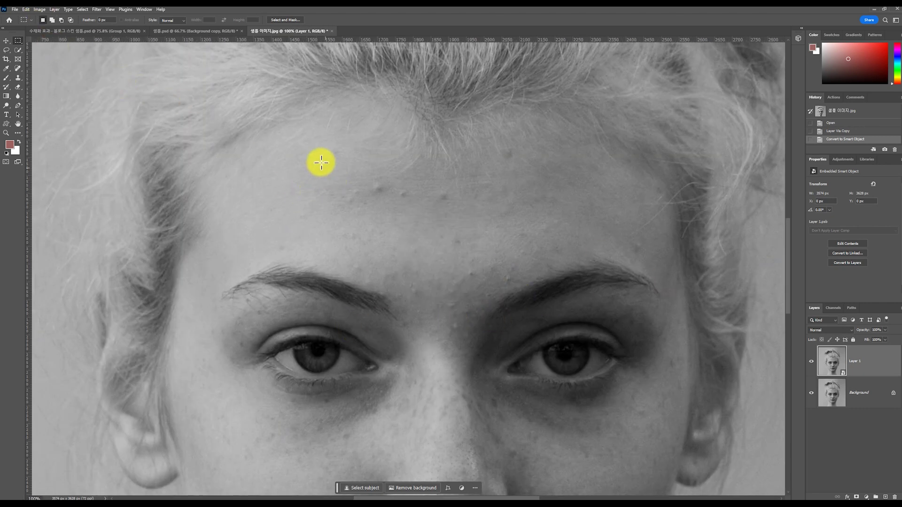
left_click(39, 9)
left_click(86, 61)
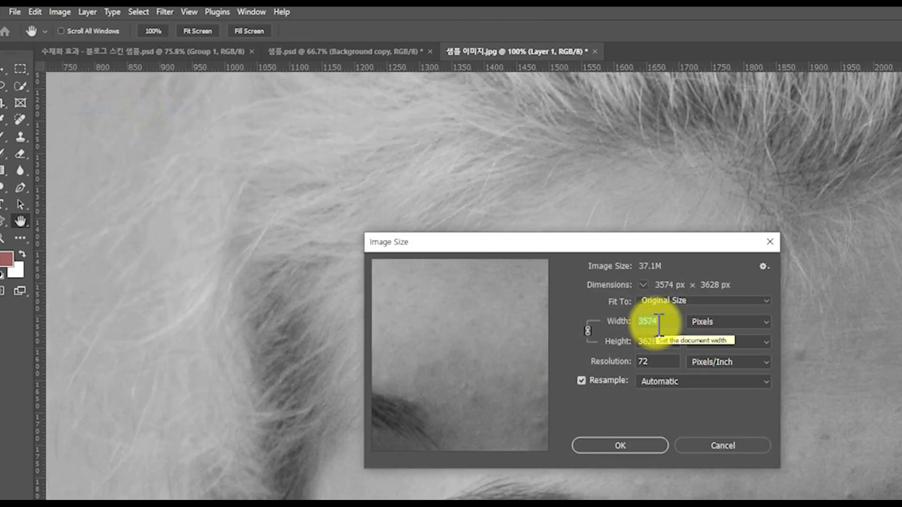
type("1000")
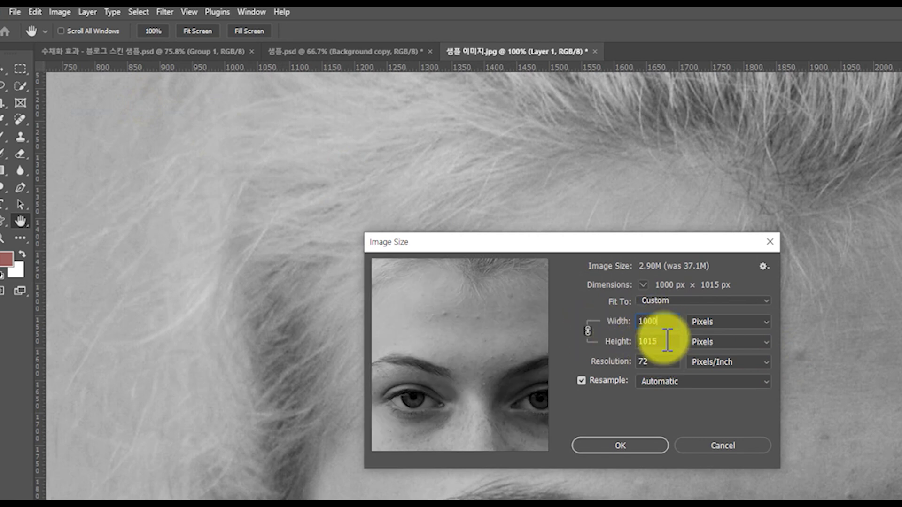
left_click(646, 448)
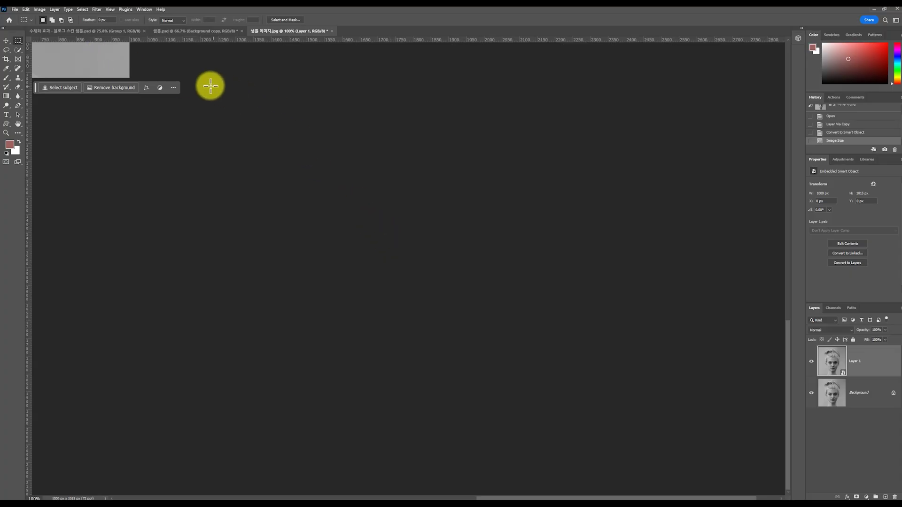
Step: Open the Filter Gallery on Layer 1, preview the Watercolor filter, and choose Dry Brush from the Artistic filters
left_click(19, 124)
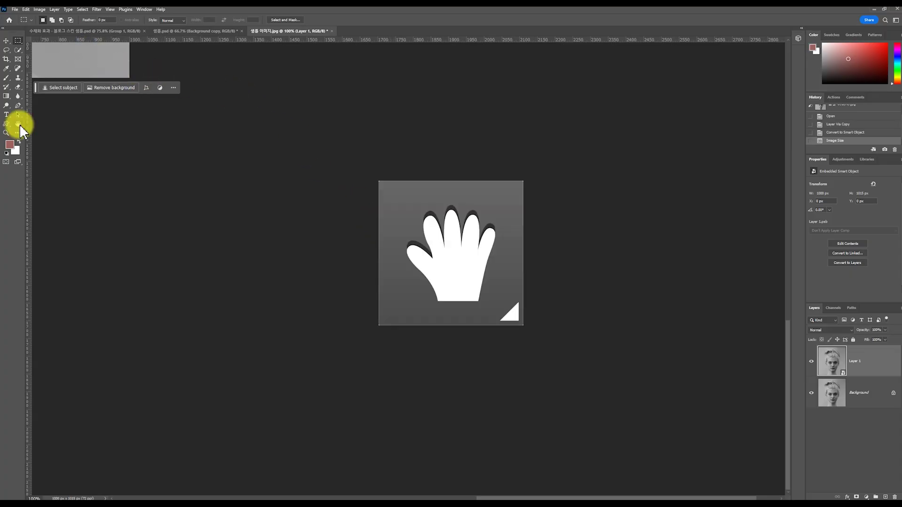
left_click_drag(91, 67, 286, 216)
left_click_drag(232, 149, 397, 290)
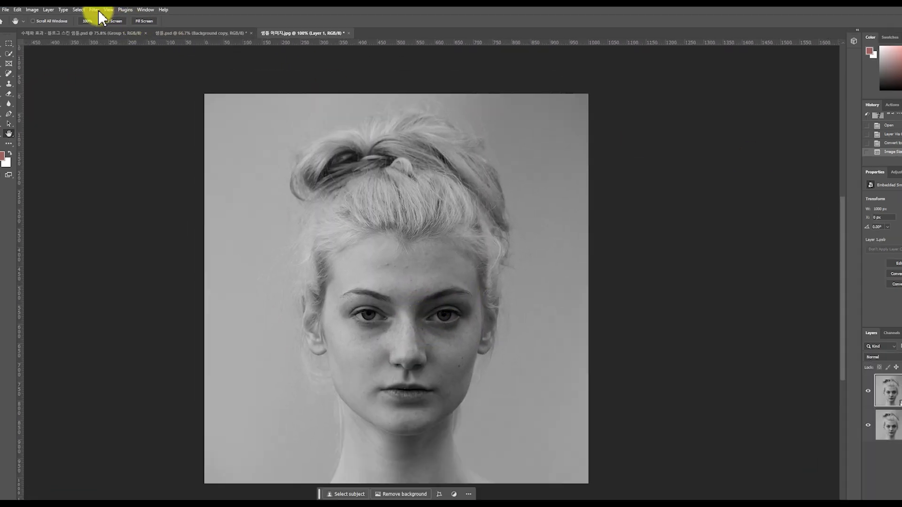
left_click(97, 9)
left_click(134, 49)
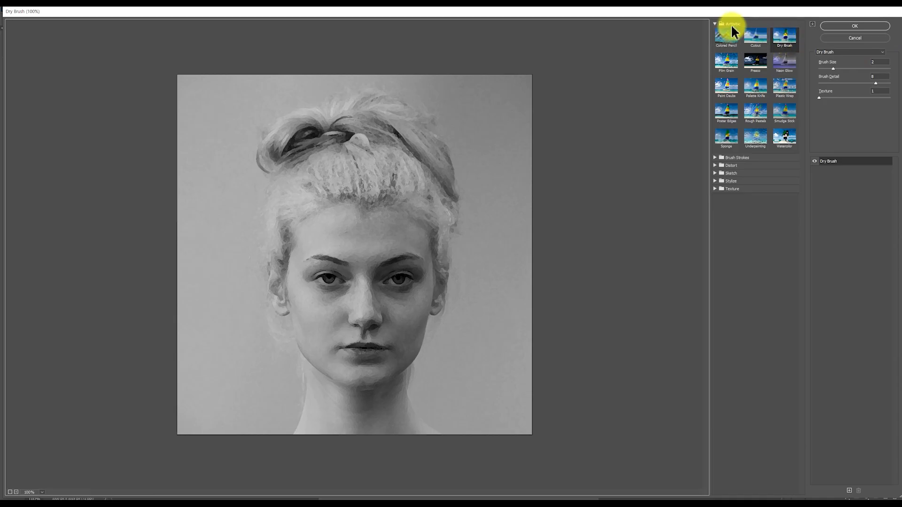
left_click(785, 43)
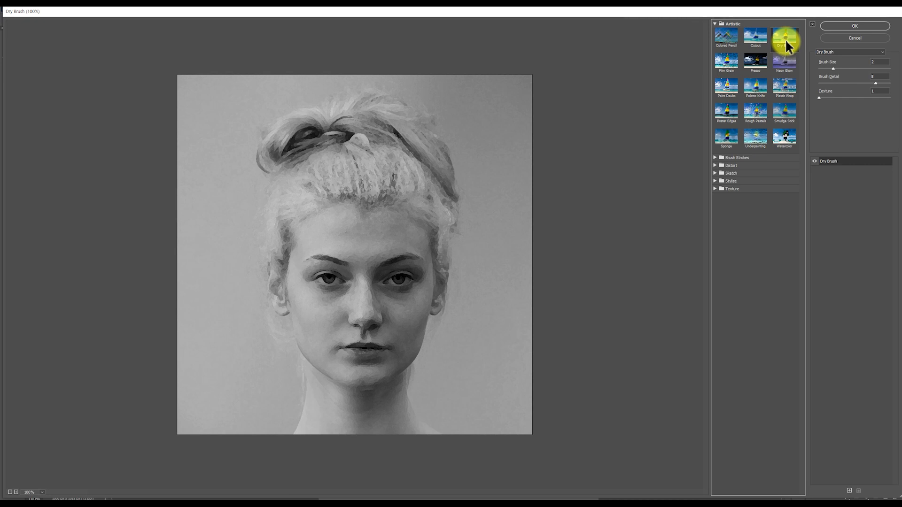
left_click(789, 139)
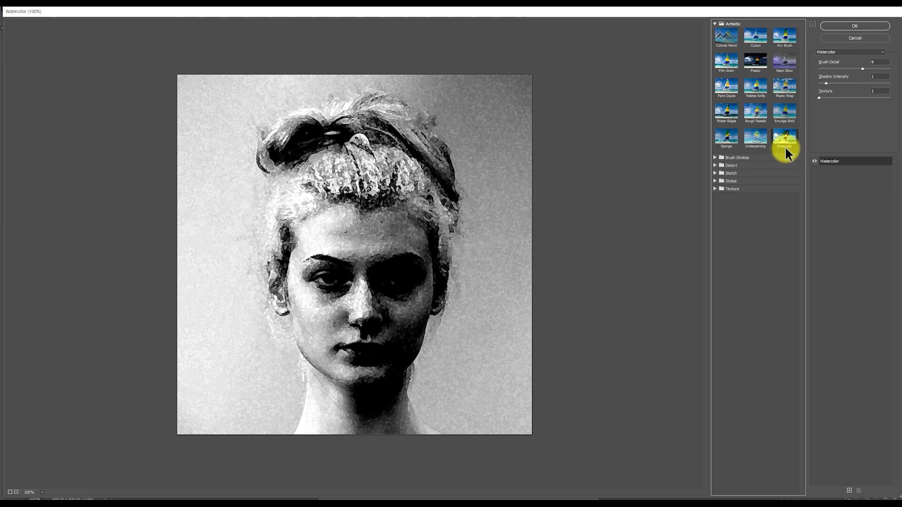
left_click(787, 37)
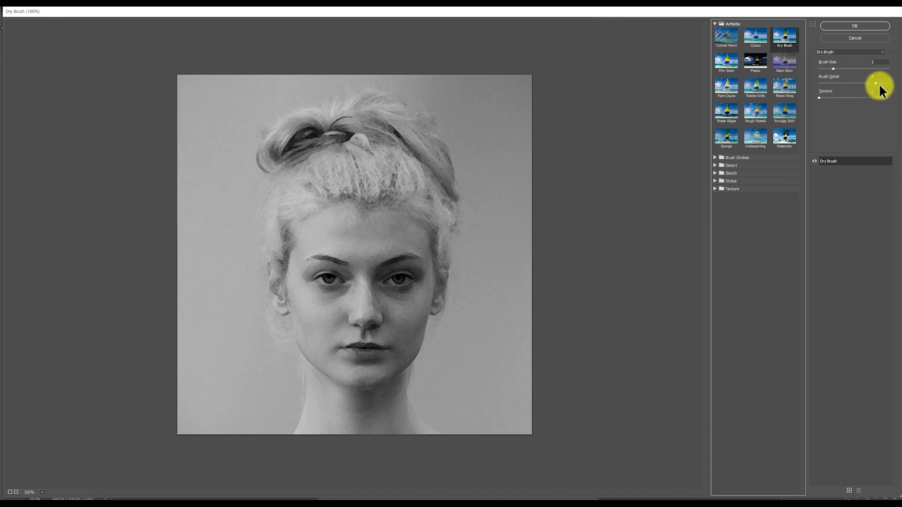
Step: Preview larger Dry Brush sizes, set the Brush Size to 2, and apply the filter to Layer 1
left_click(854, 69)
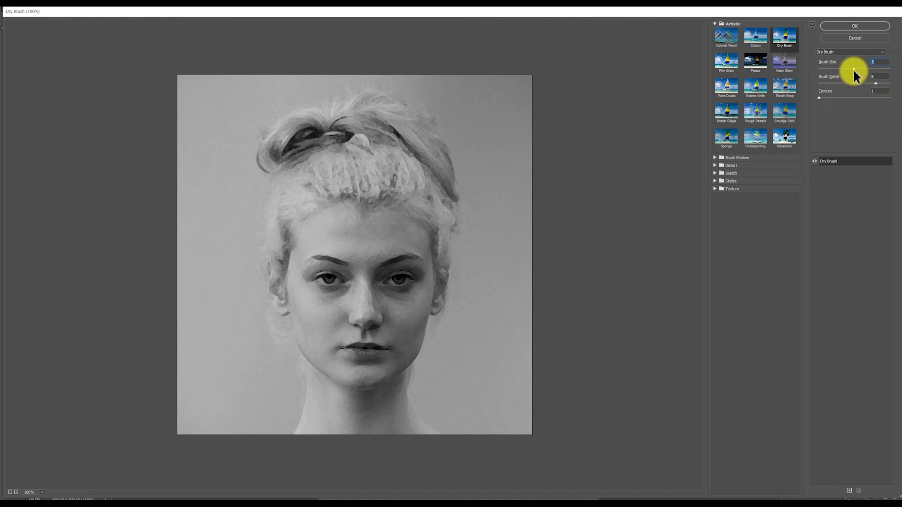
left_click_drag(854, 69, 870, 72)
type("2")
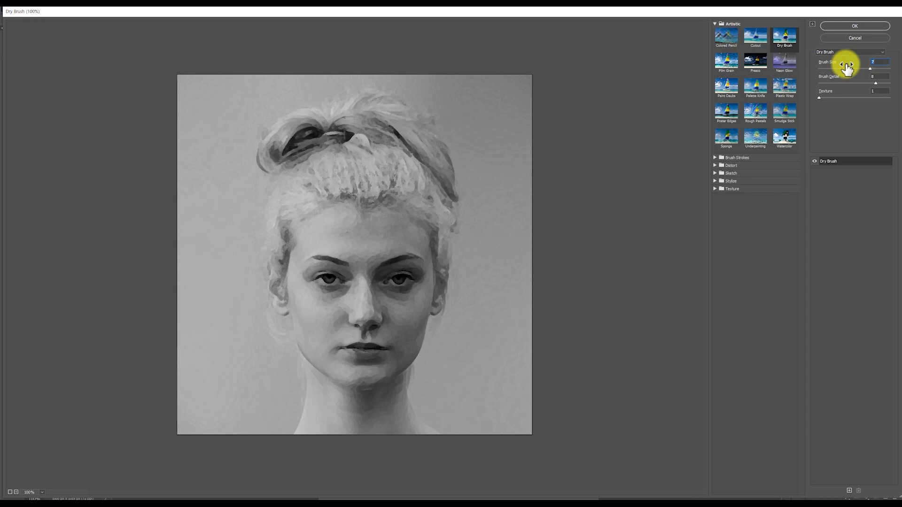
key("Tab")
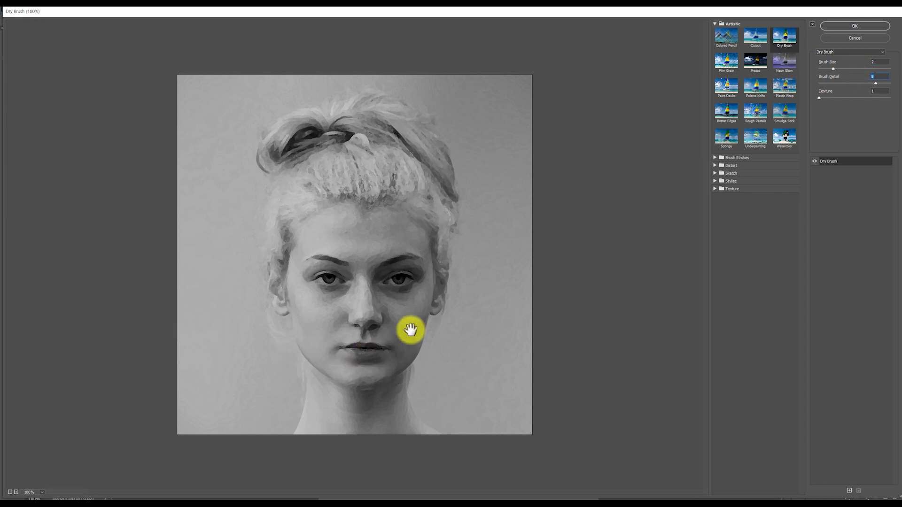
left_click(881, 62)
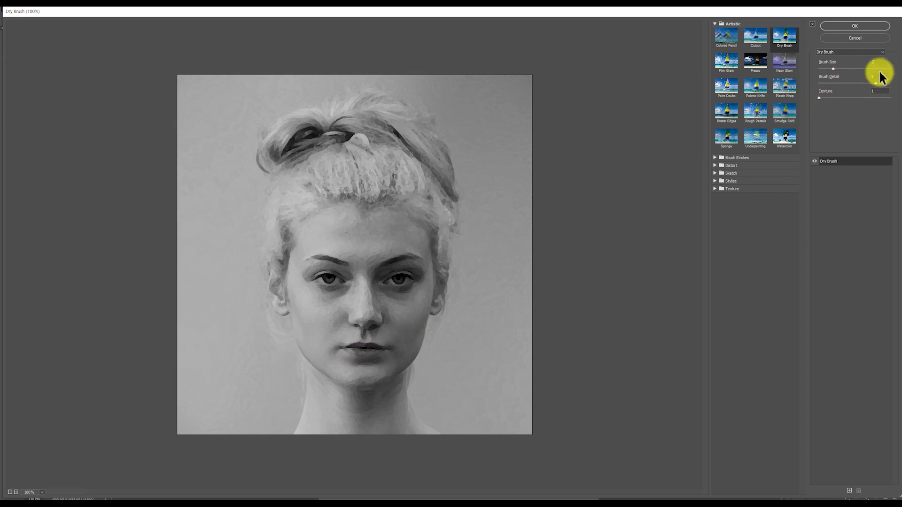
left_click(862, 24)
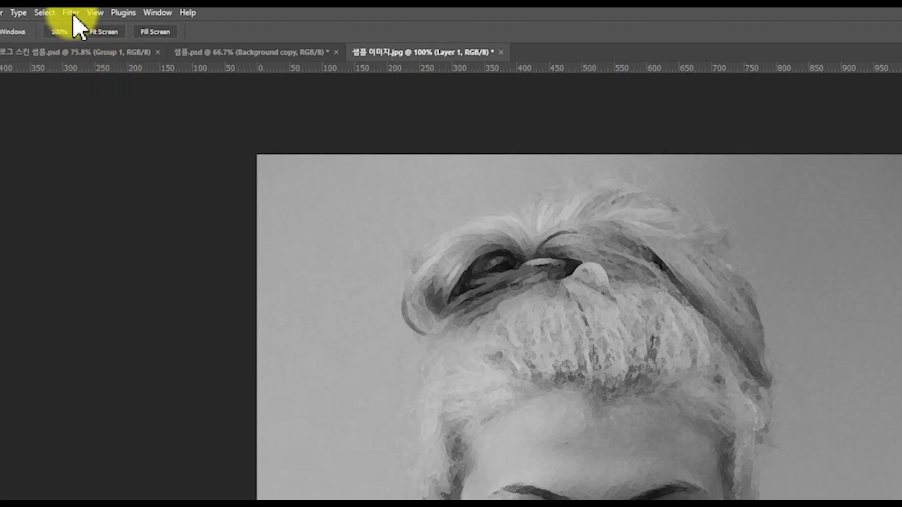
Step: Start a Smart Blur filter on Layer 1 with a Radius of 5
left_click(71, 12)
mouse_move(170, 178)
left_click(281, 289)
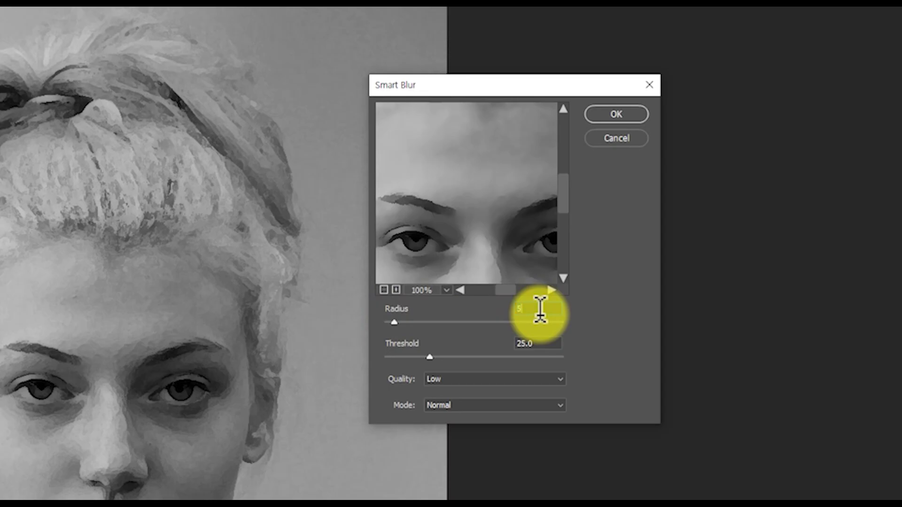
type("5")
key("Tab")
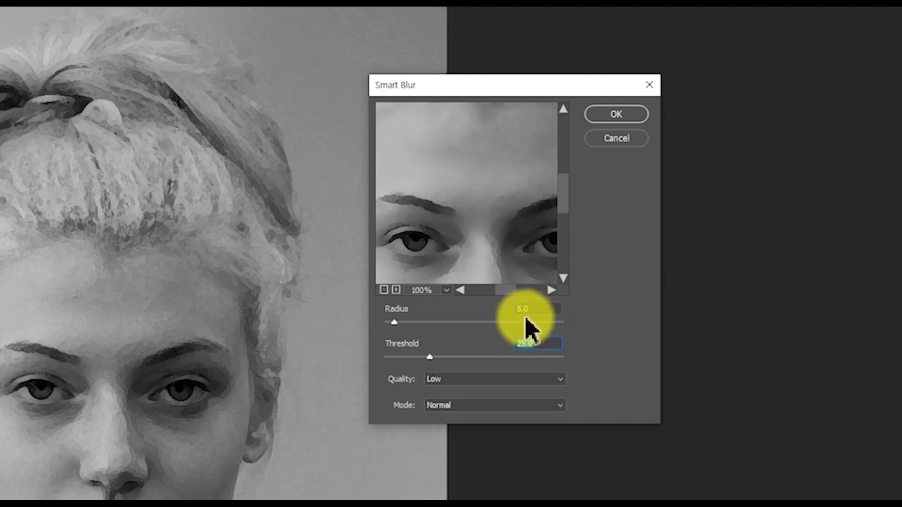
Step: Try Smart Blur radii of 38.6 and 63.5, and return the Radius to 5
left_click_drag(396, 324, 454, 325)
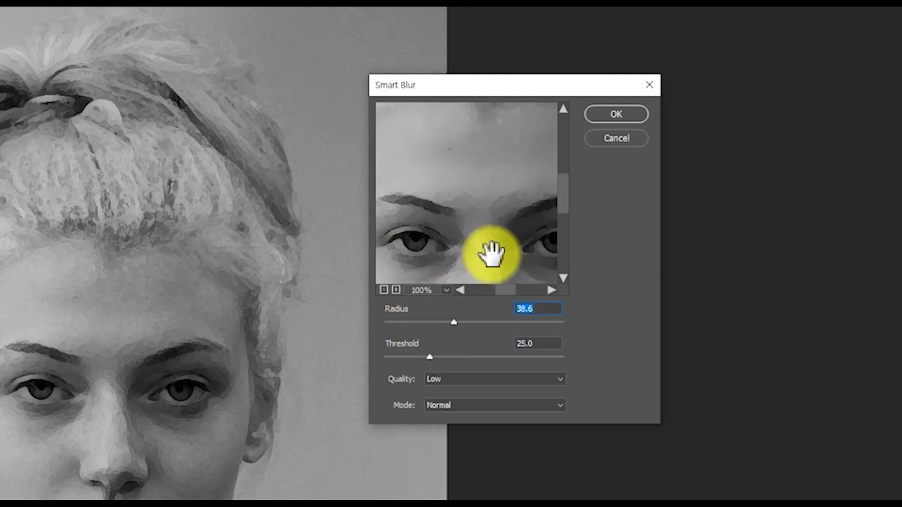
left_click_drag(454, 322, 501, 331)
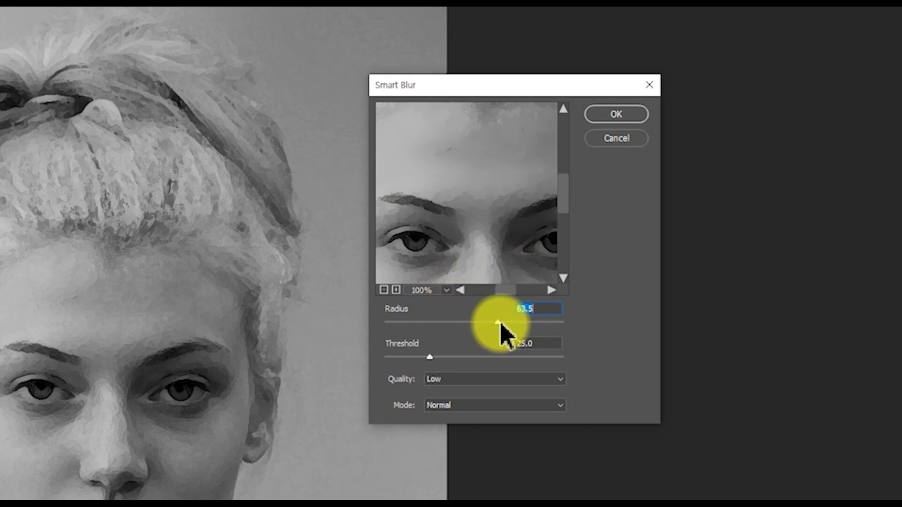
type("5")
key("Tab")
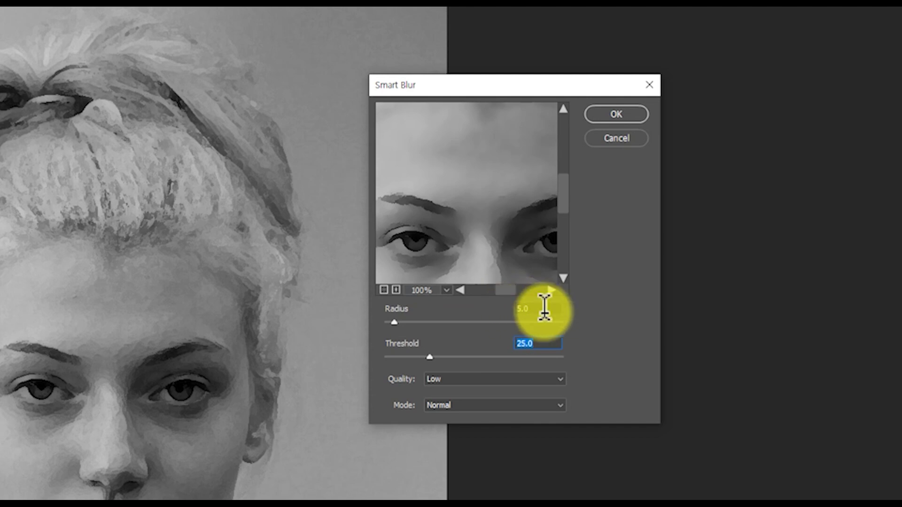
Step: Set the Smart Blur Threshold to 40, preview a Threshold of 63.9, and return it to 40
type("40")
key("Tab")
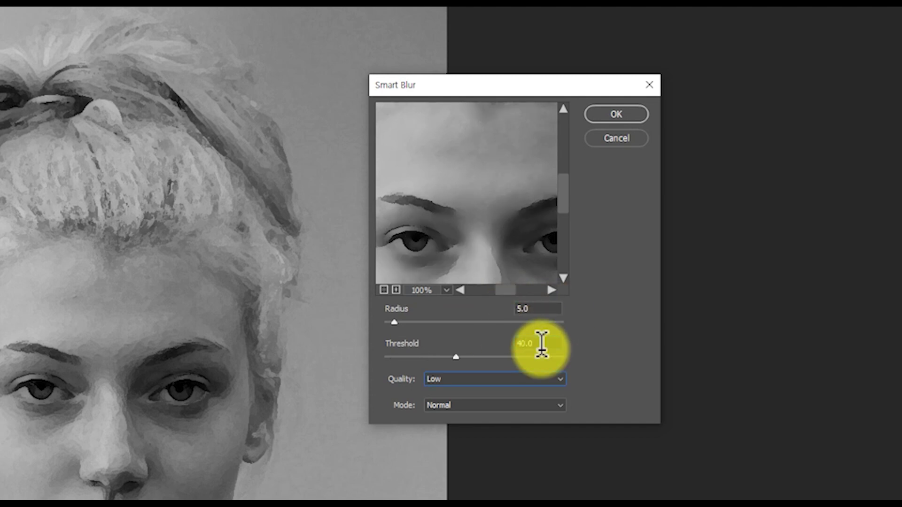
left_click_drag(456, 358, 499, 359)
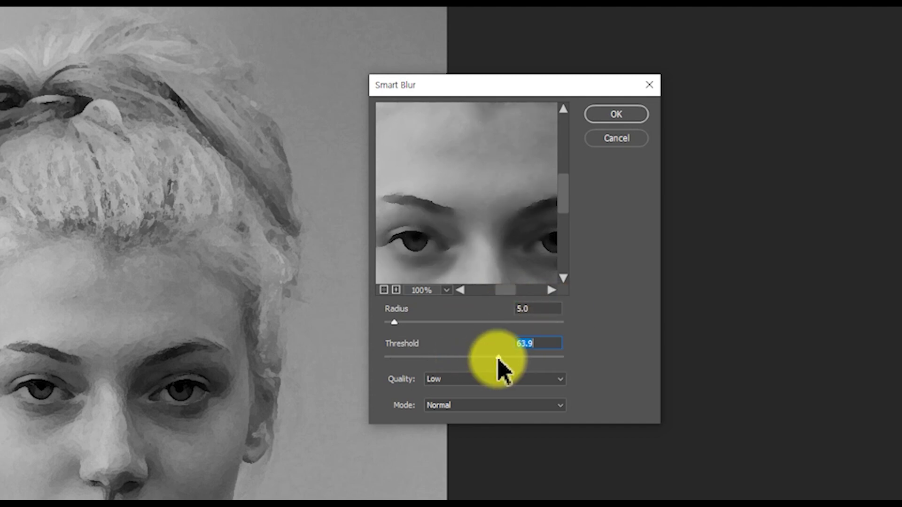
type("40")
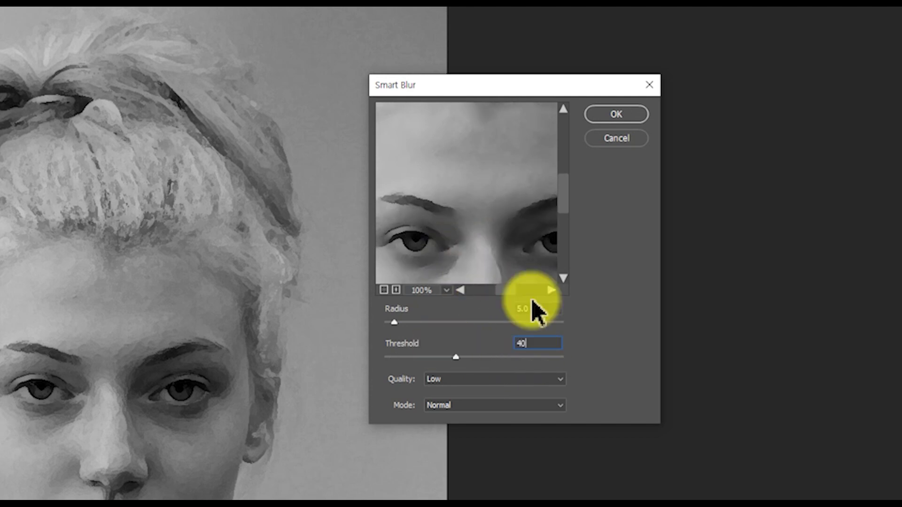
left_click(547, 309)
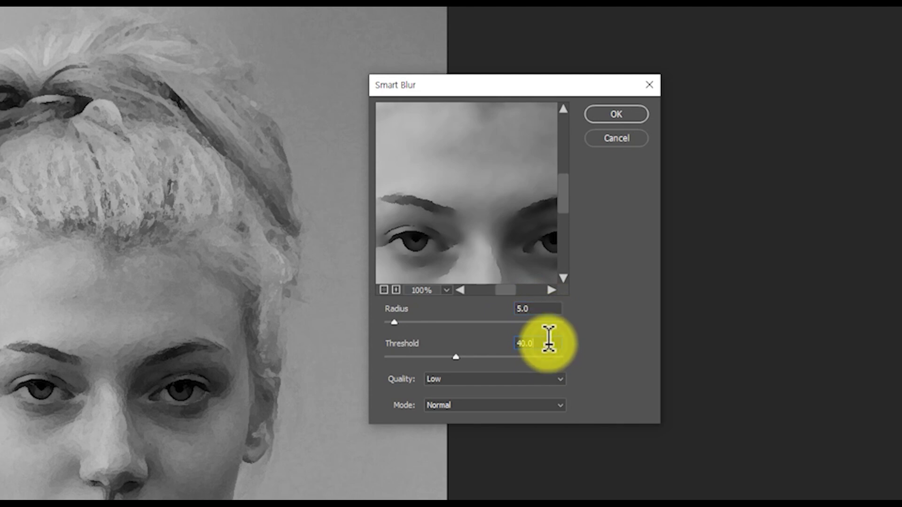
Step: Preview High quality, apply Smart Blur with Quality set to Low, and compare Layer 1 with the filter off and on
left_click(469, 382)
key("Down")
key("Down")
key("Return")
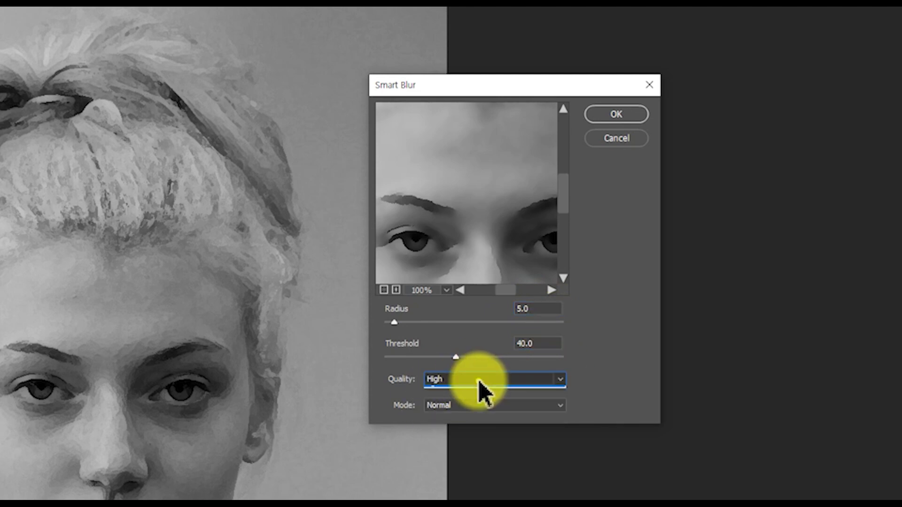
left_click(479, 382)
left_click(457, 393)
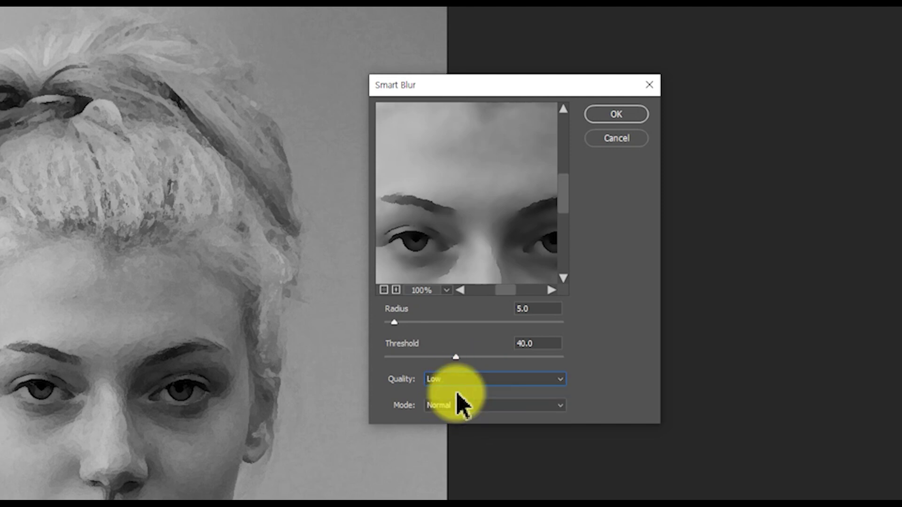
left_click(610, 114)
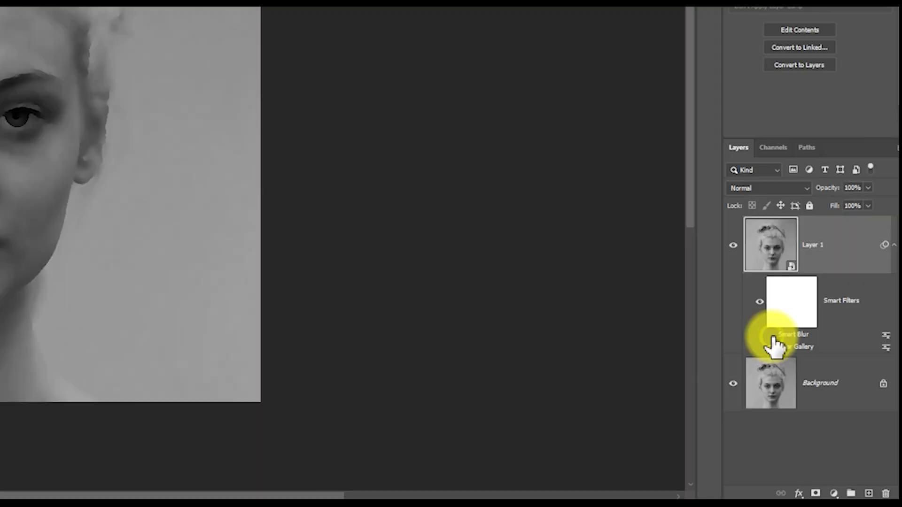
left_click(772, 336)
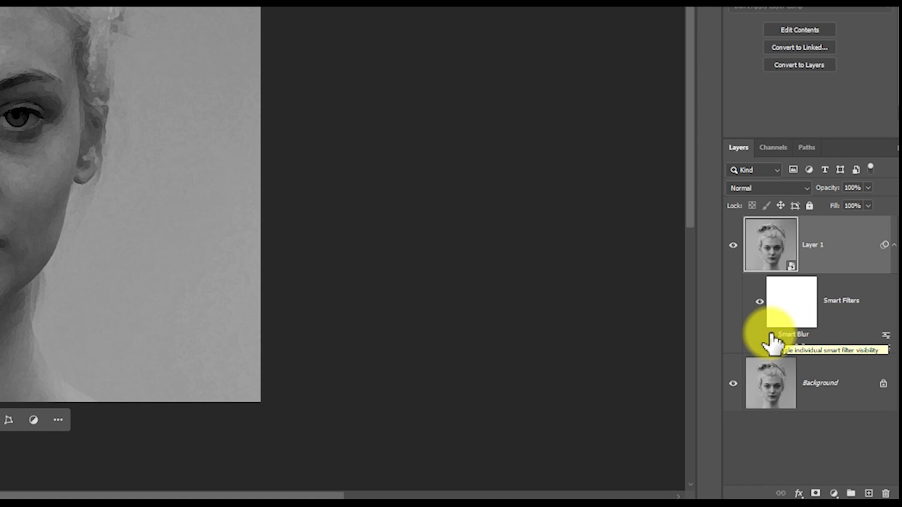
left_click(771, 334)
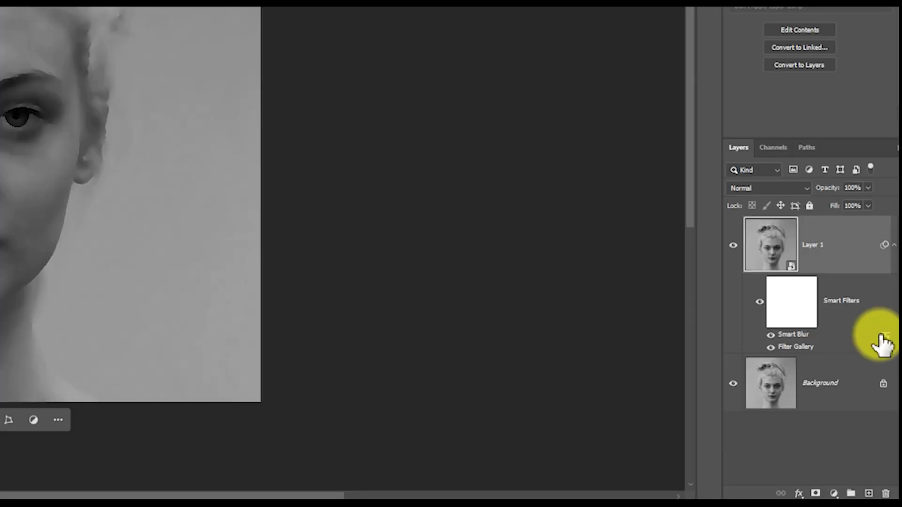
Step: Set the Smart Blur filter's blending mode to Screen and lower its blending opacity
double_click(887, 335)
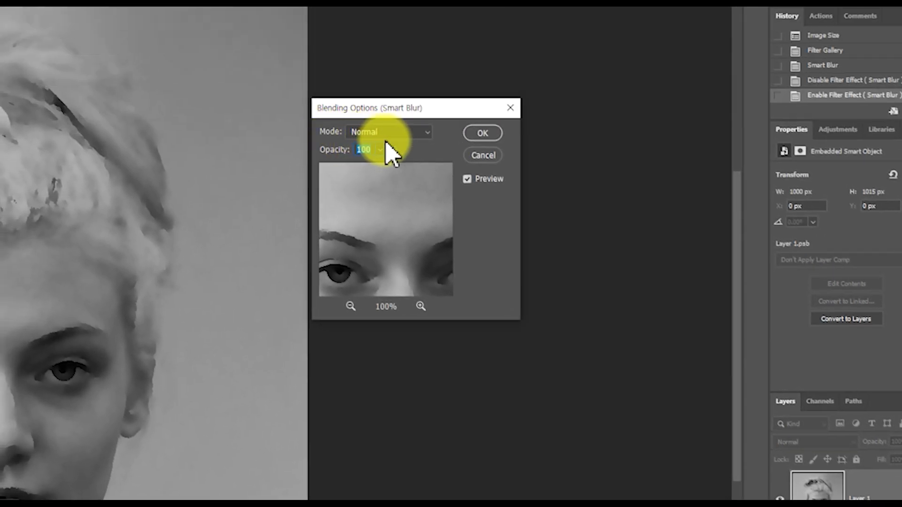
left_click(408, 132)
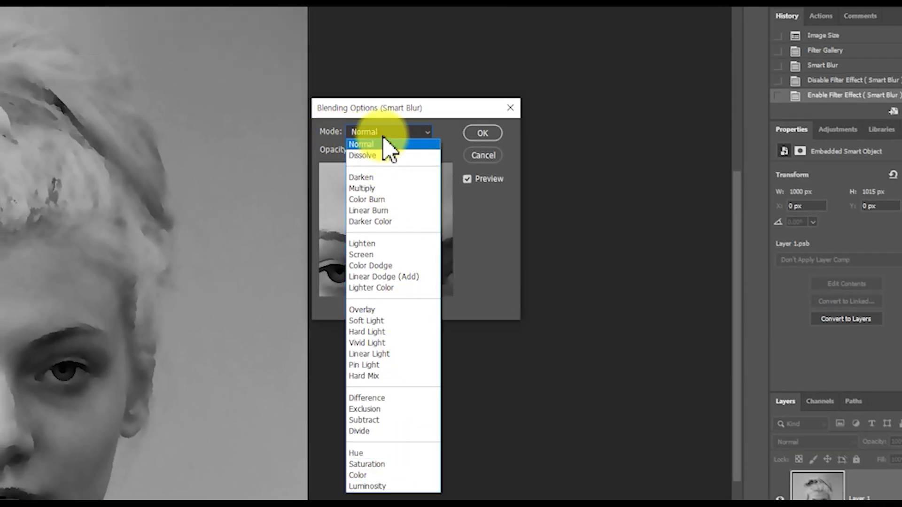
left_click(405, 254)
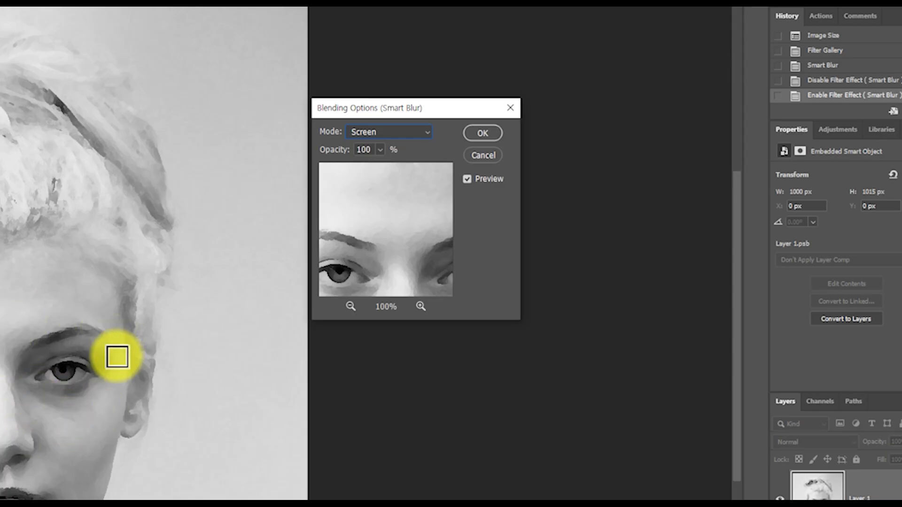
left_click_drag(379, 149, 396, 166)
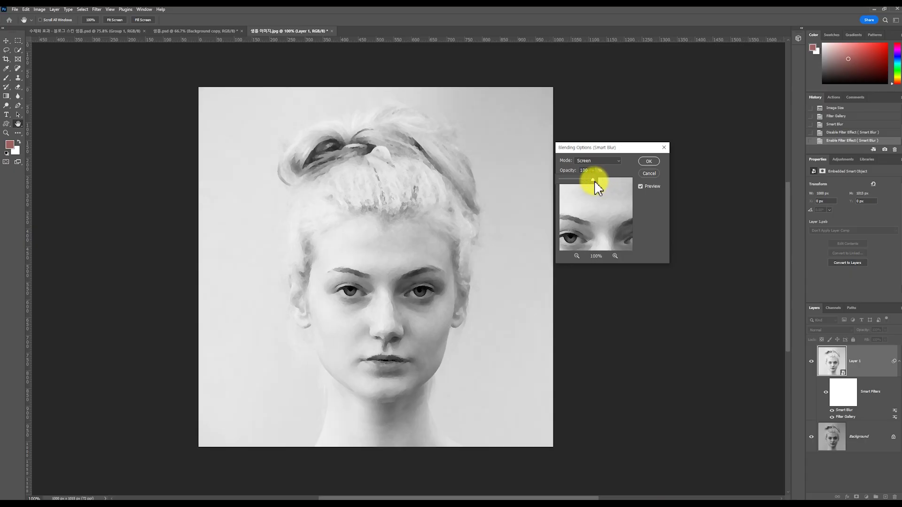
left_click_drag(588, 170, 589, 170)
left_click(649, 162)
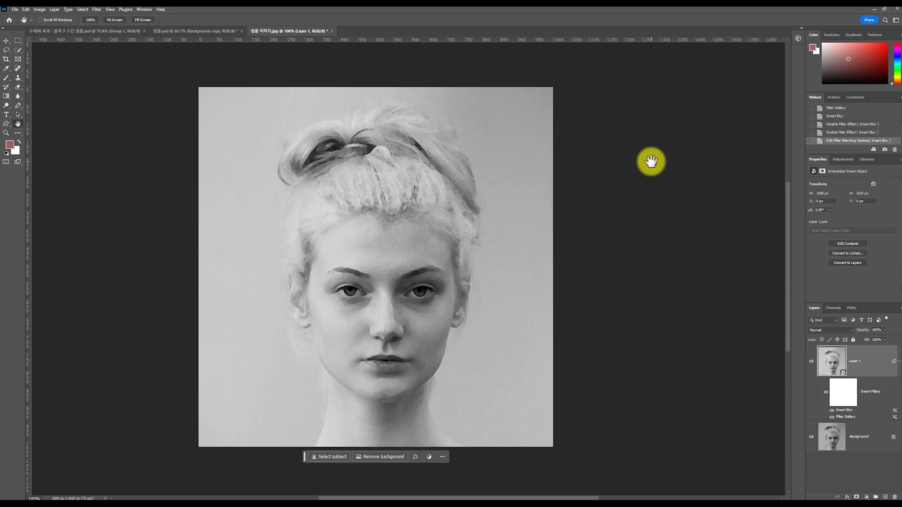
Step: Apply the Find Edges filter to Layer 1 and compare the image with that filter off and on
left_click(97, 9)
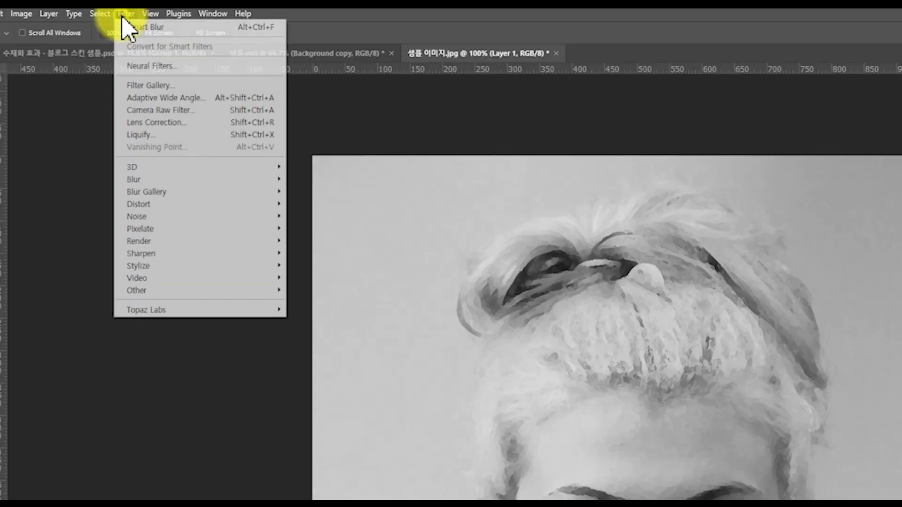
mouse_move(151, 152)
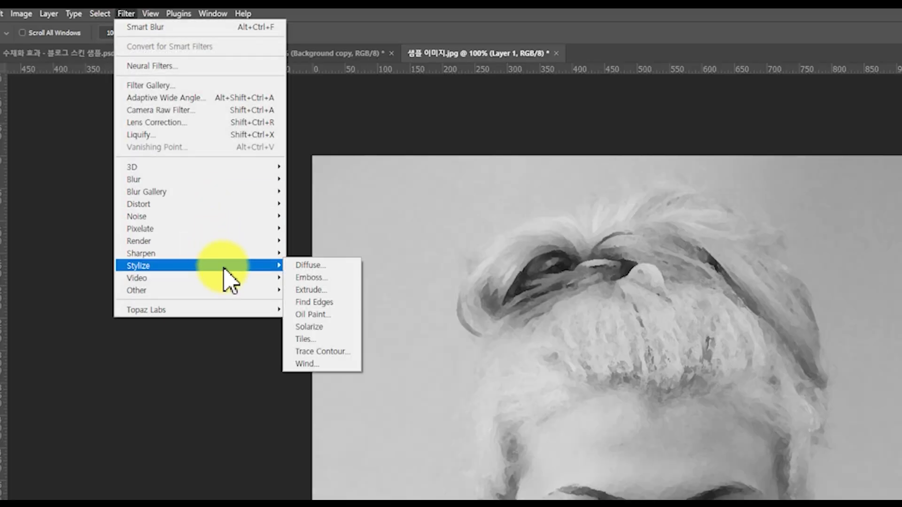
left_click(338, 303)
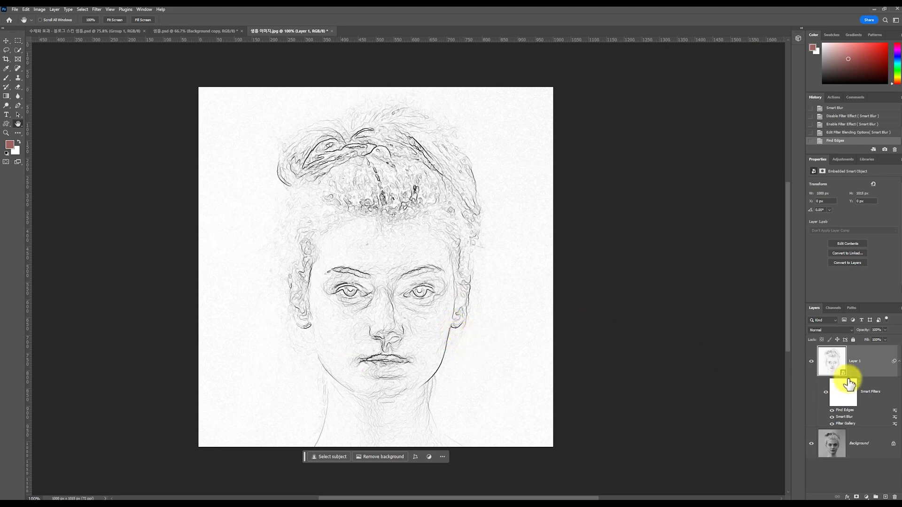
left_click(834, 411)
left_click(832, 410)
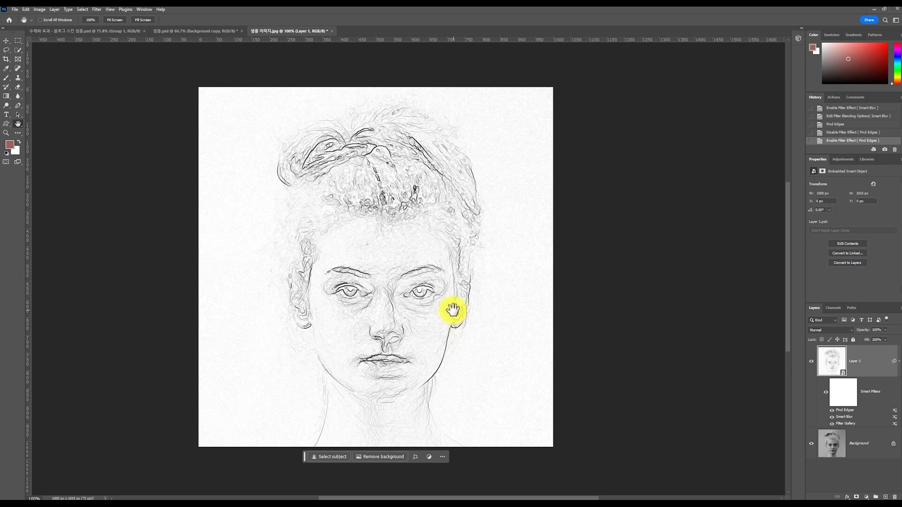
key("ctrl+z")
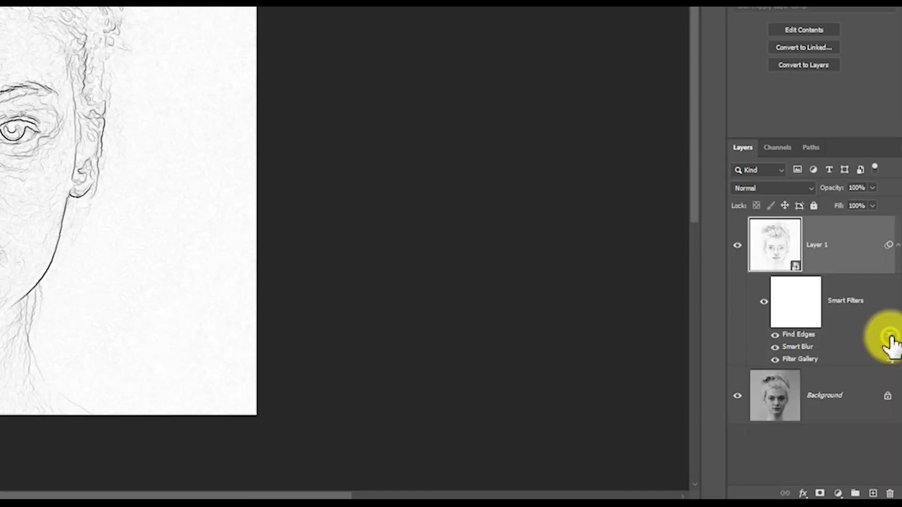
Step: Set the Find Edges filter's blending mode to Multiply with an opacity of 70%
double_click(894, 410)
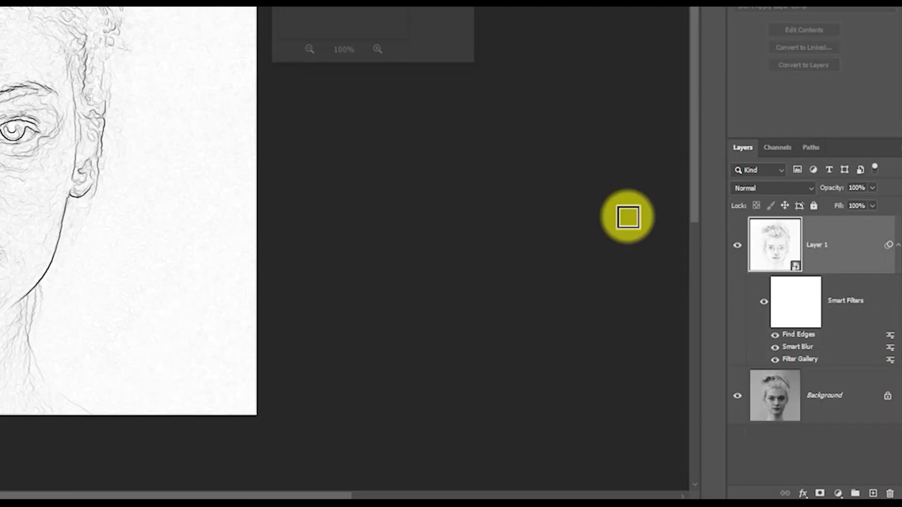
left_click(615, 162)
left_click(389, 128)
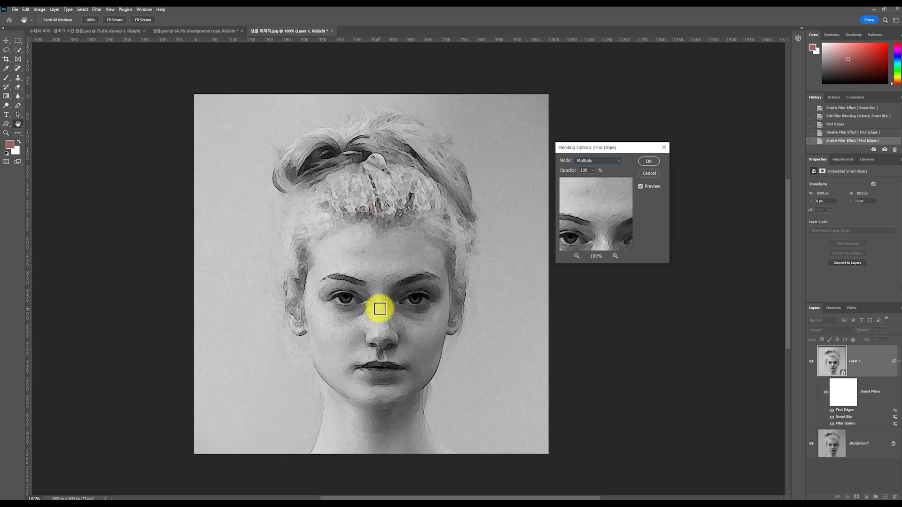
left_click(573, 173)
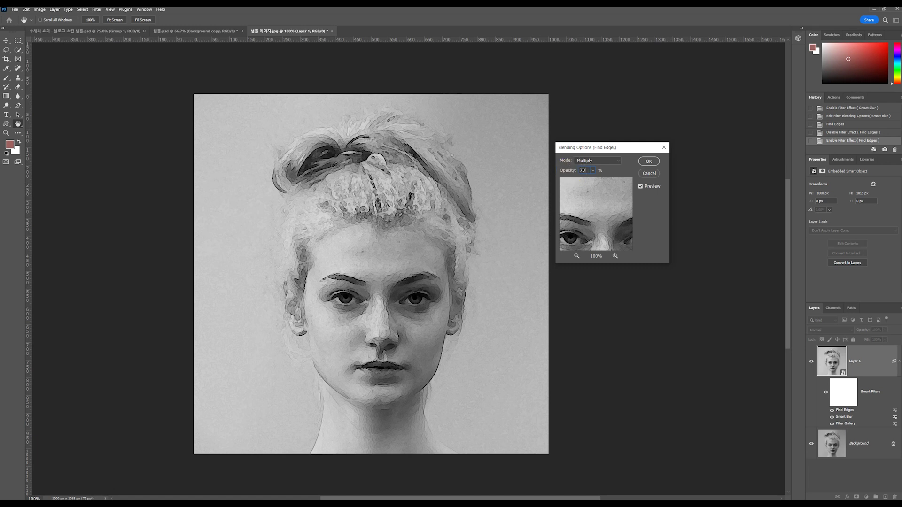
left_click(649, 160)
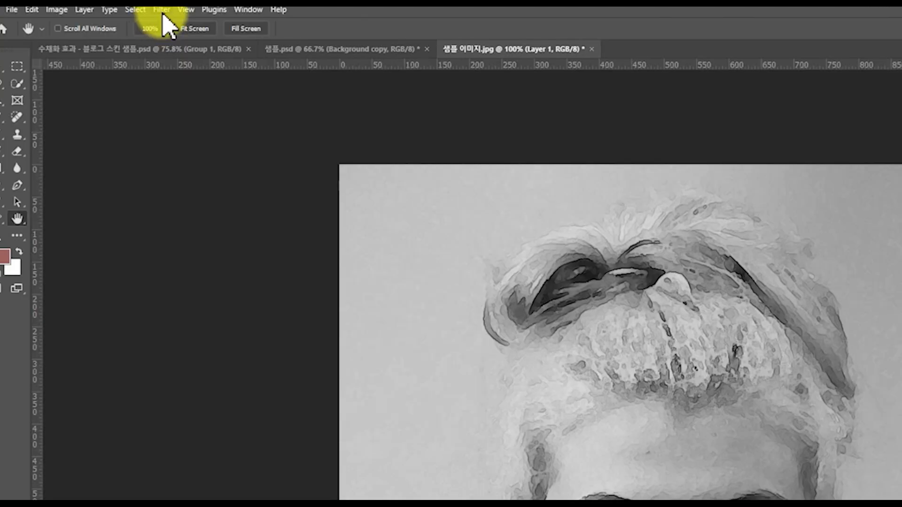
Step: Color the black-and-white portrait with the Colorize neural filter and output it as a smart filter
left_click(97, 9)
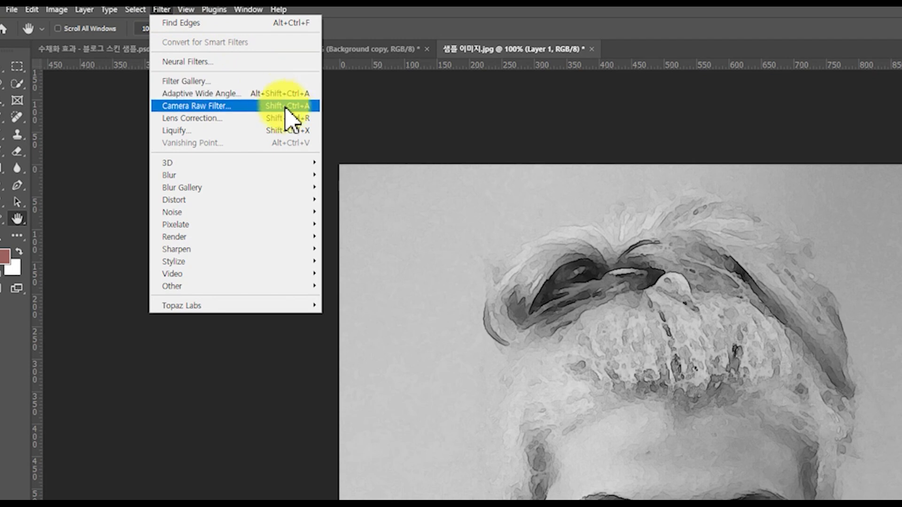
left_click(231, 63)
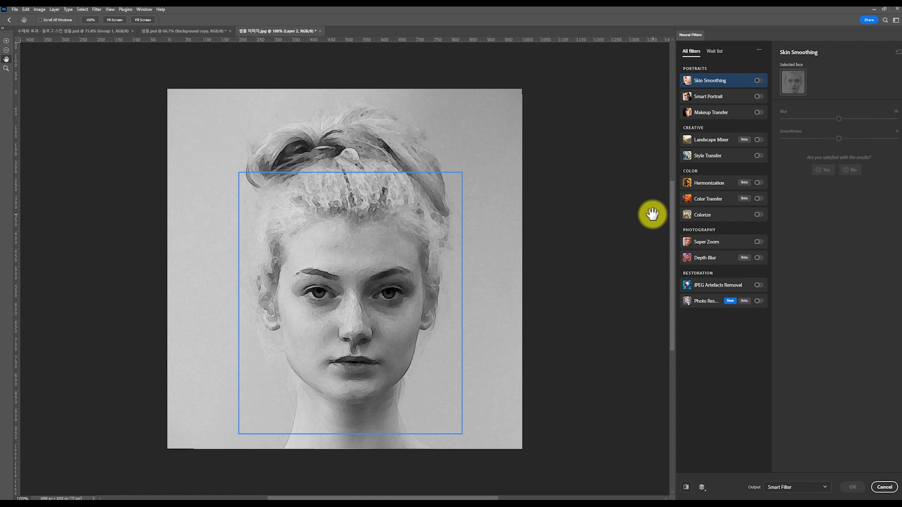
left_click(758, 216)
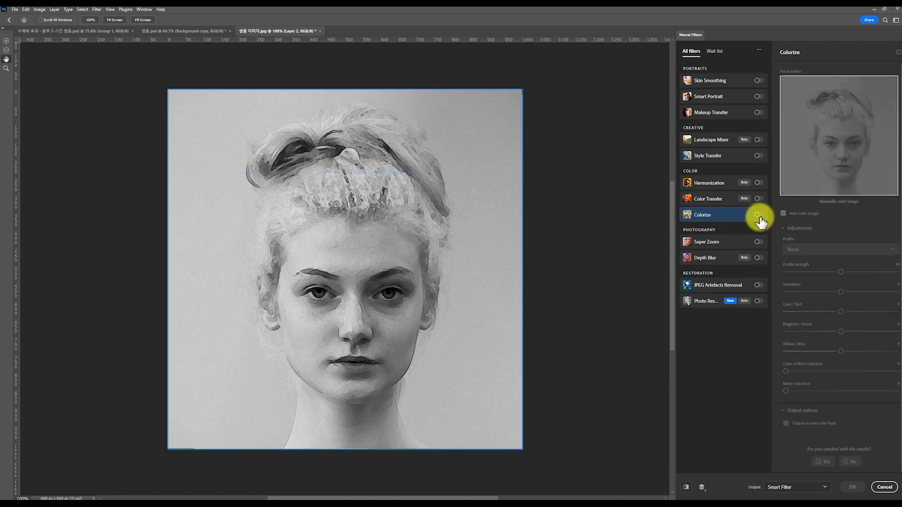
left_click(759, 216)
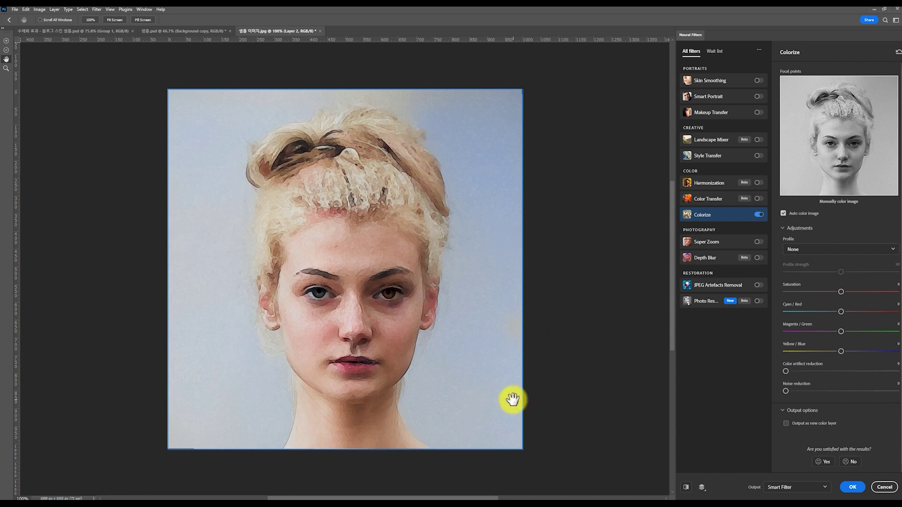
left_click(852, 488)
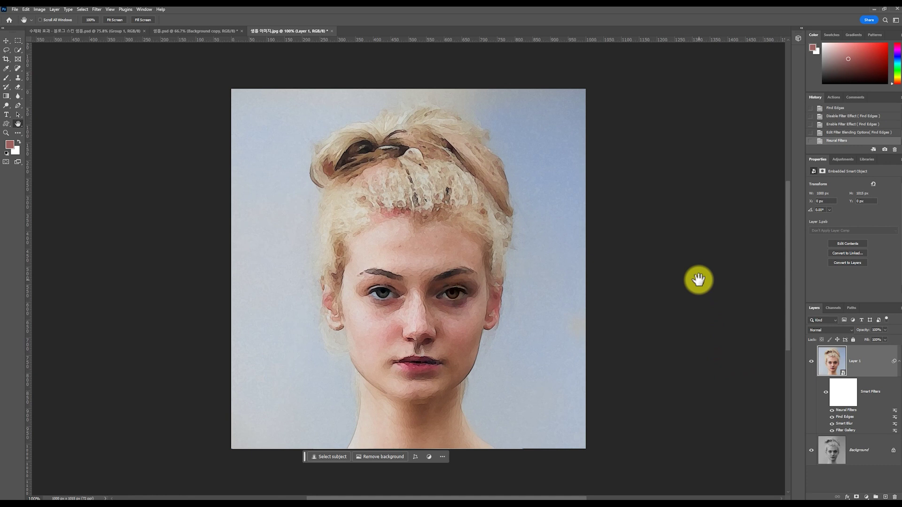
Step: Look at the finished example in 샘플.psd and return to the portrait document
left_click(188, 31)
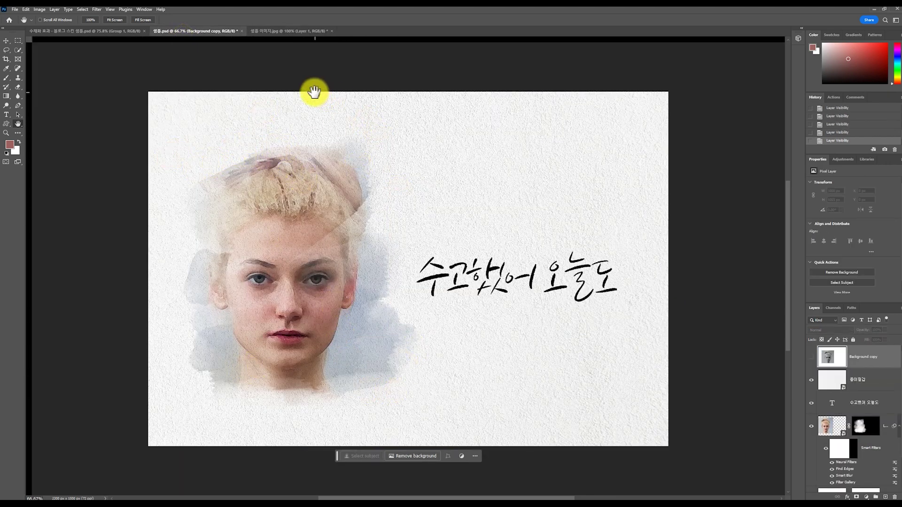
left_click(295, 31)
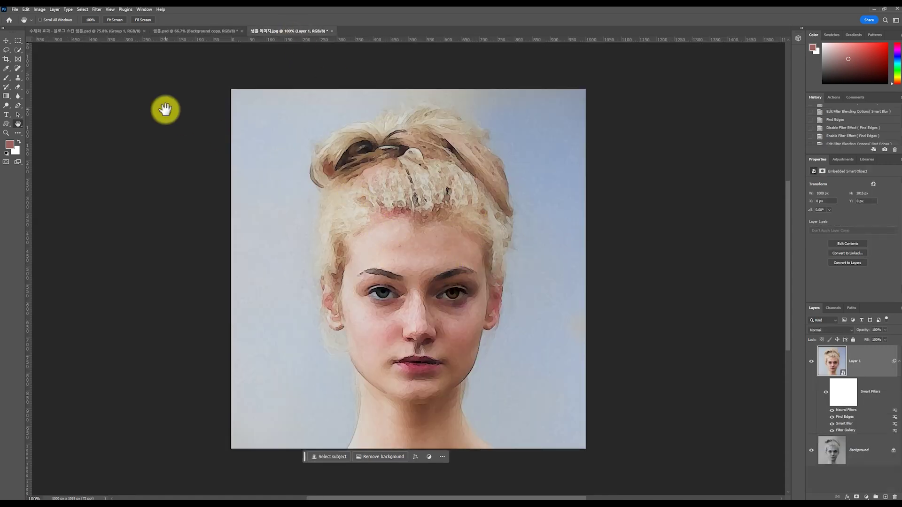
Step: Enlarge the portrait's canvas to 1500 by 1500 pixels around its center
left_click(280, 276, "alt")
left_click(280, 276, "alt")
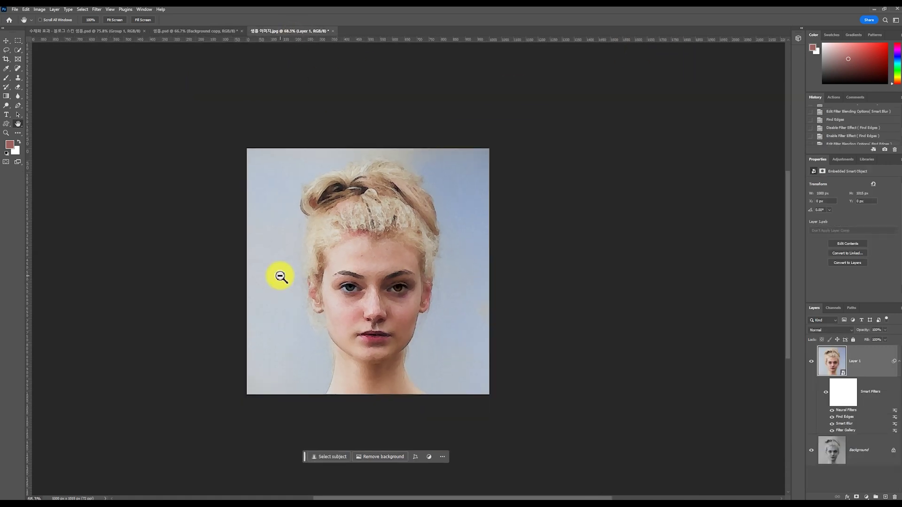
left_click(41, 9)
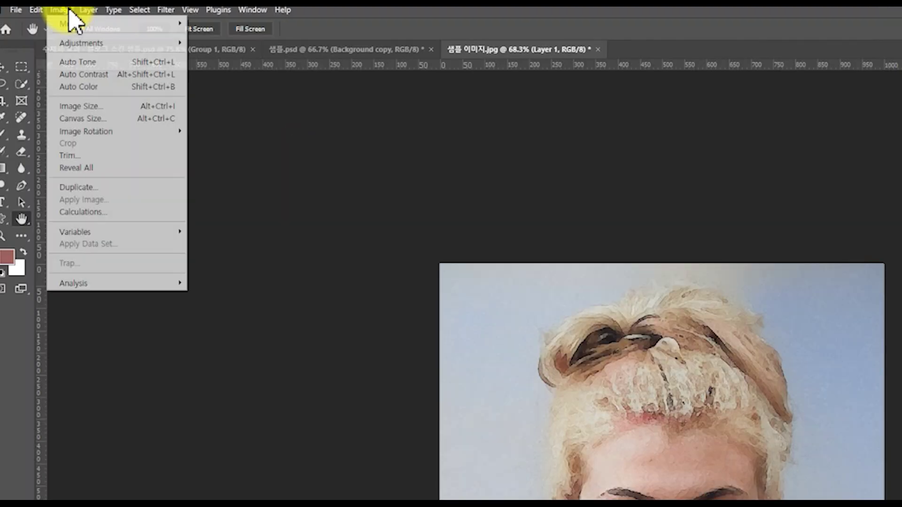
left_click(137, 119)
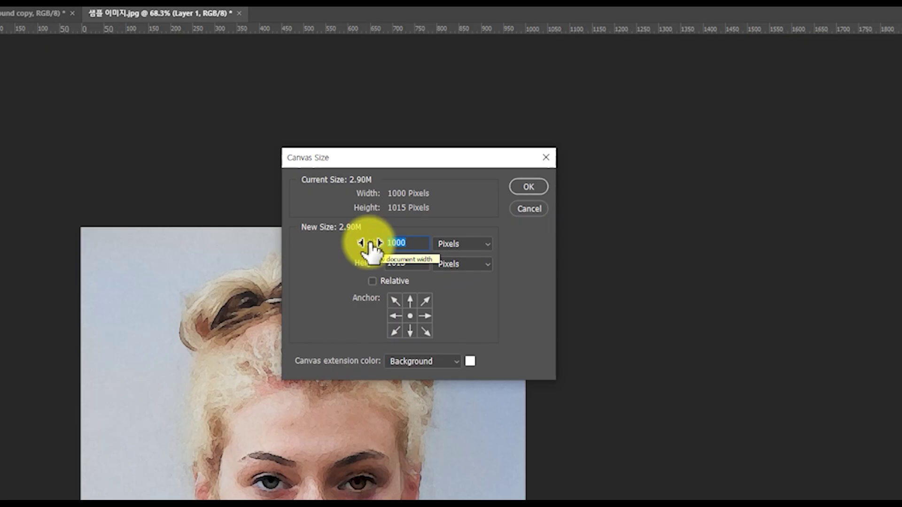
type("1500")
key("Tab")
type("1500")
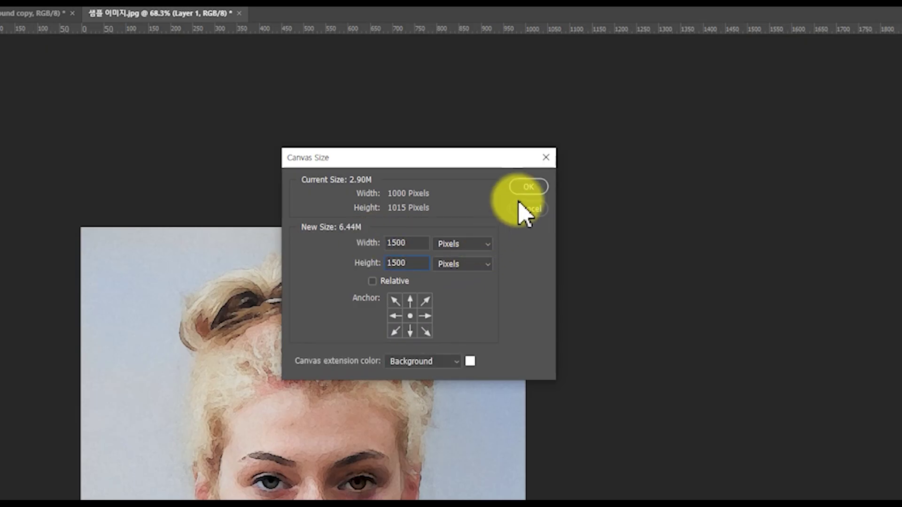
left_click(528, 187)
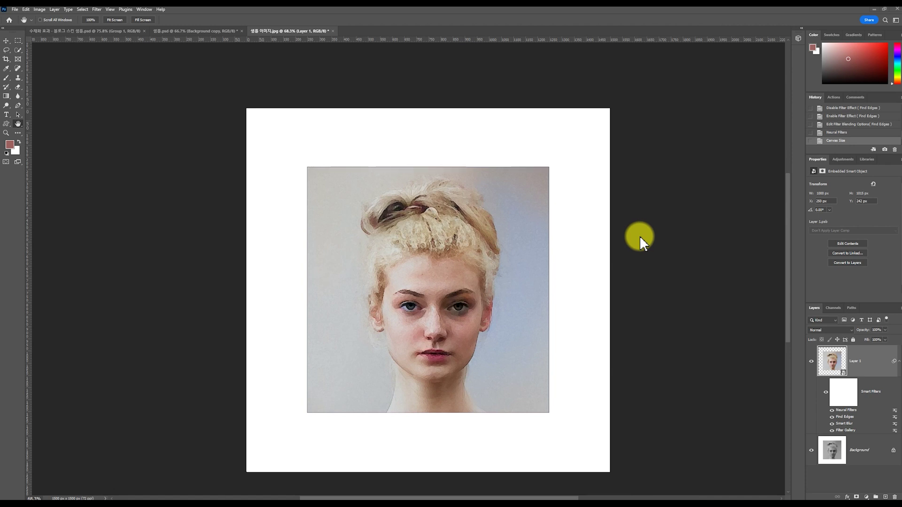
Step: Place the 종이질감 paper texture from the 수채화 folder into the portrait document and enlarge it to cover the whole canvas
key("alt+Tab")
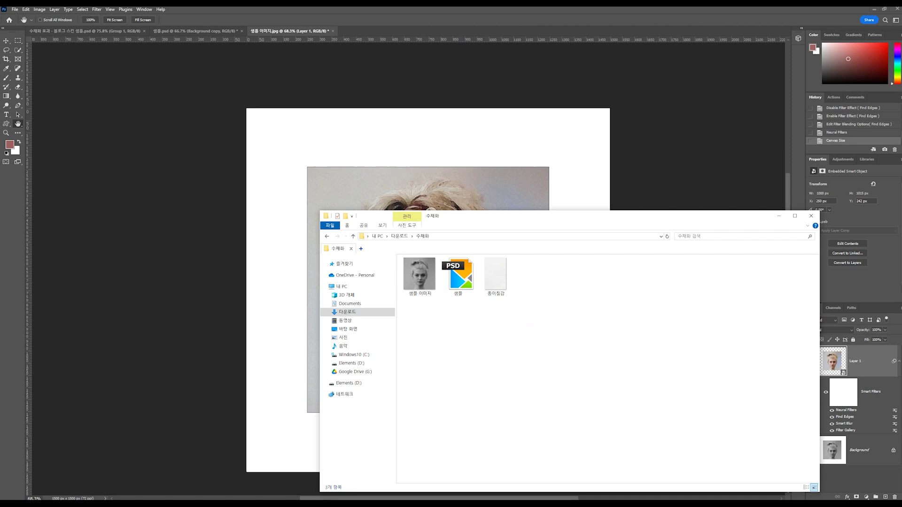
left_click(423, 282)
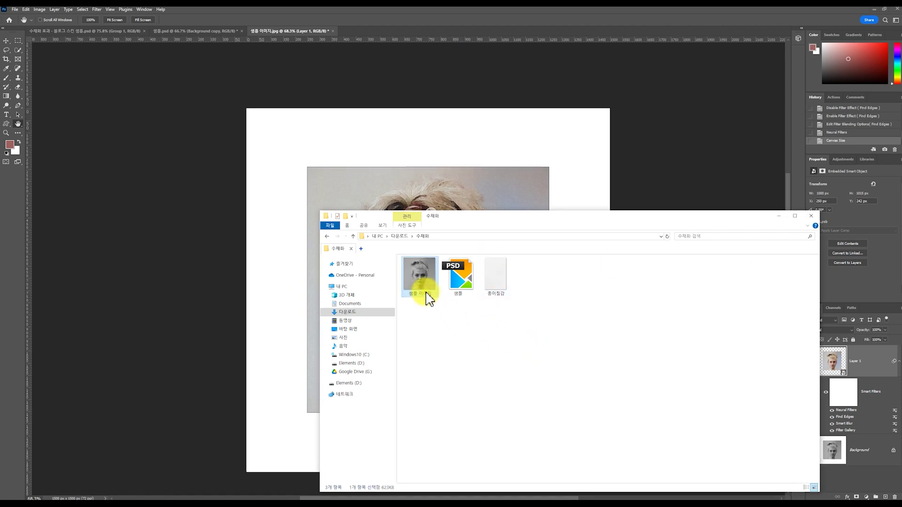
left_click(491, 289)
left_click(569, 331)
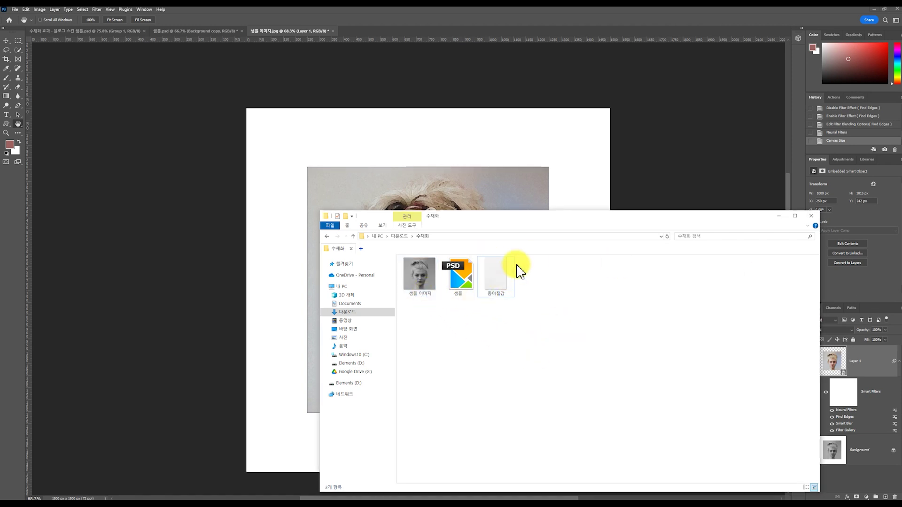
left_click_drag(502, 291, 430, 166)
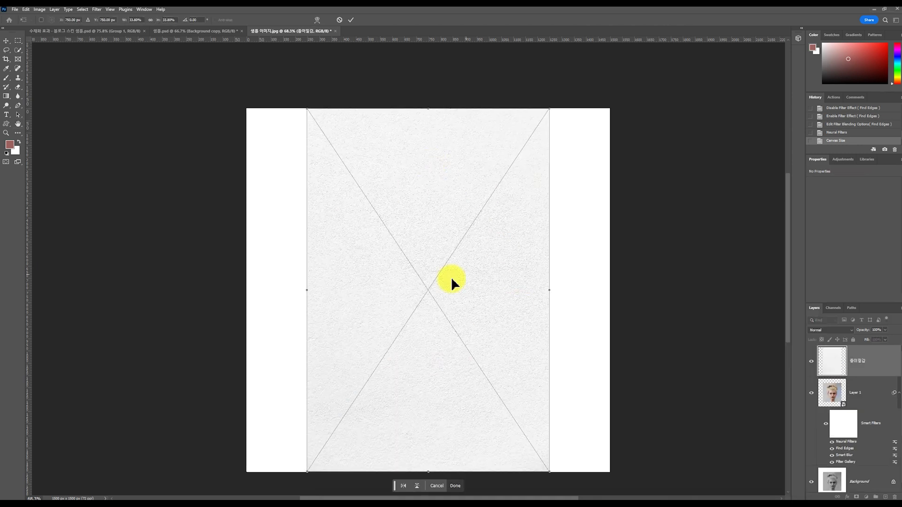
key("ctrl+t")
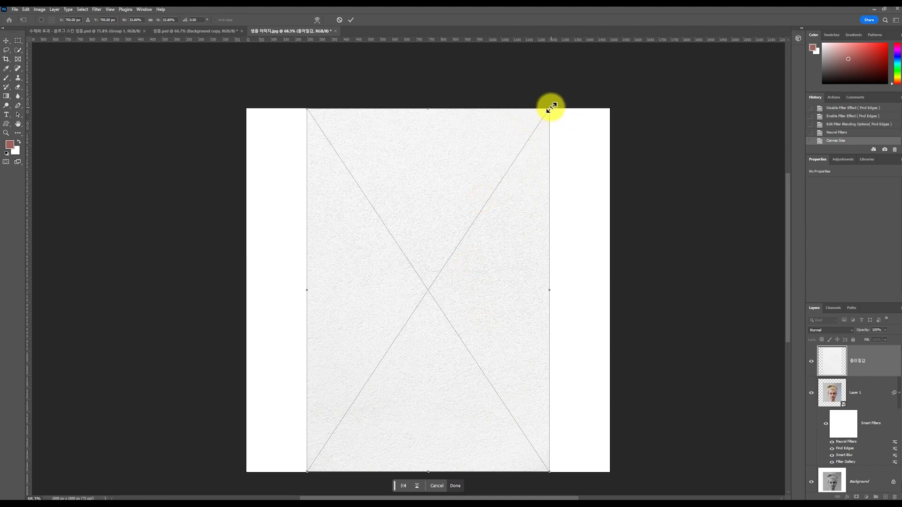
left_click_drag(549, 110, 687, 64)
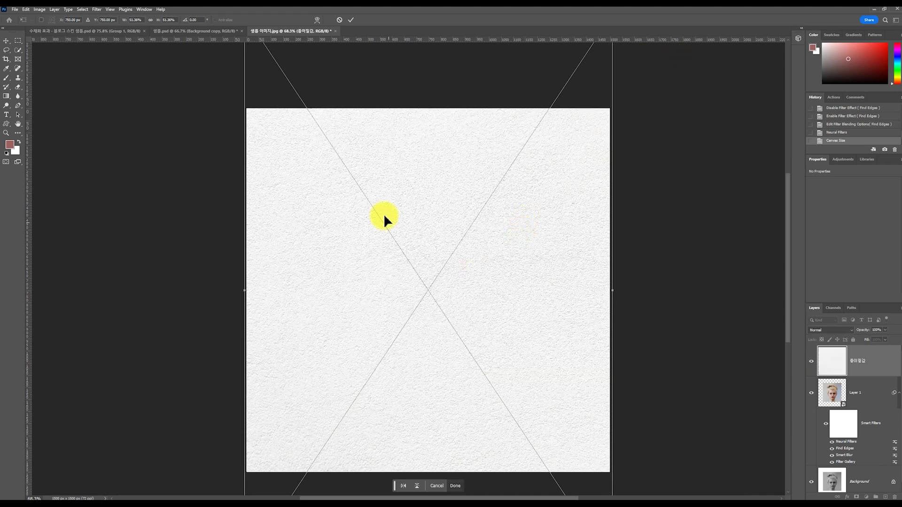
left_click(352, 20)
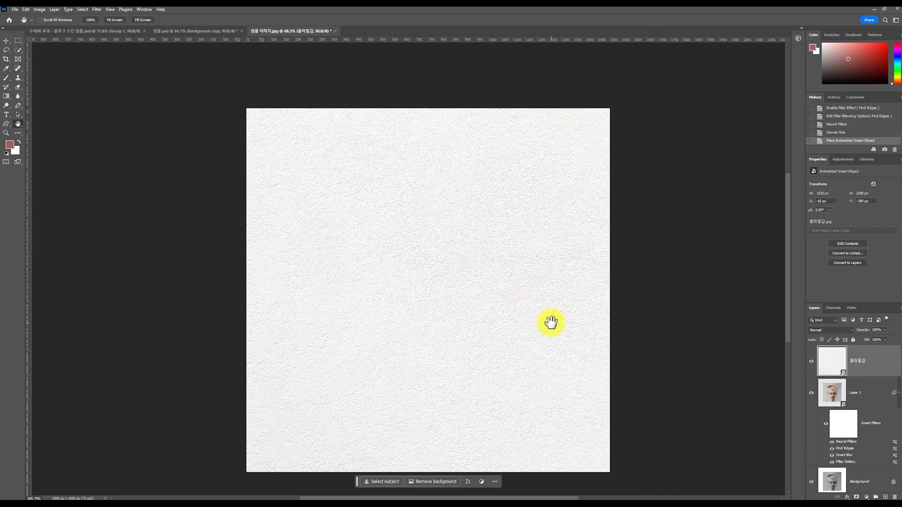
Step: Set the paper texture layer's blending mode to Multiply and lower its opacity to 54%
left_click(836, 330)
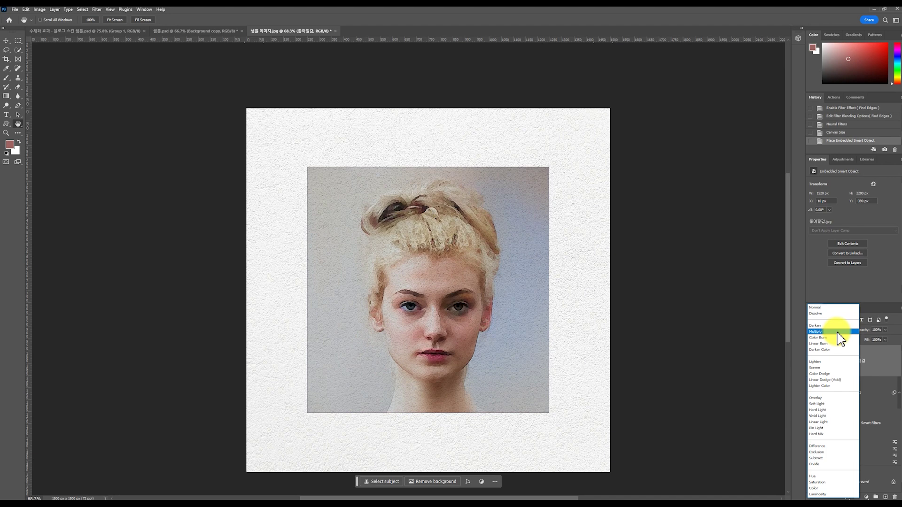
left_click(840, 331)
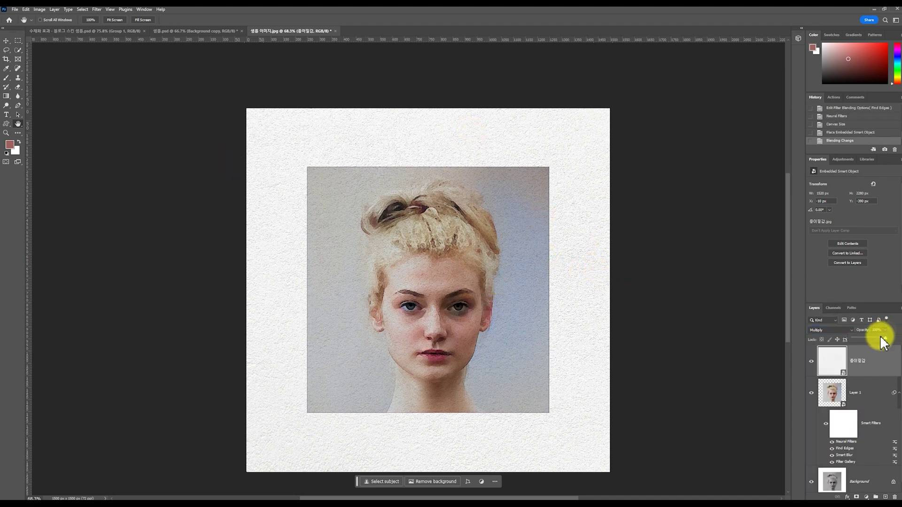
left_click(871, 339)
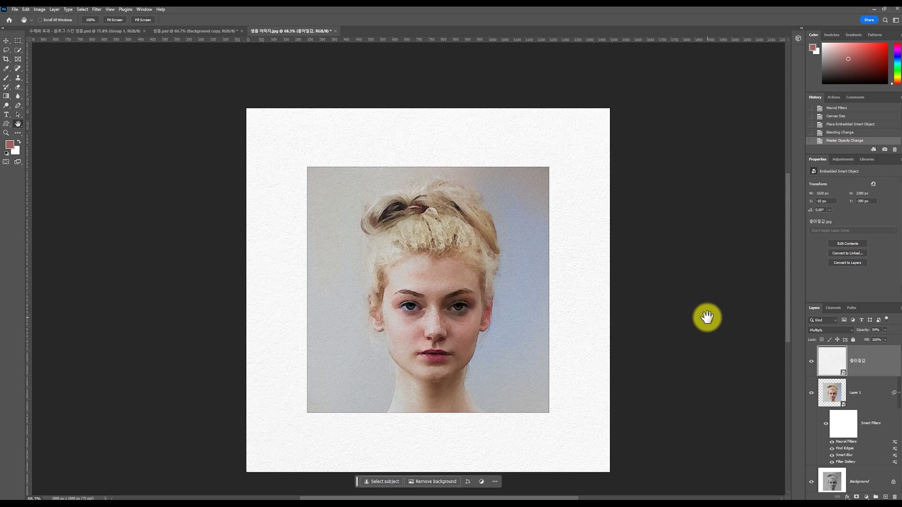
Step: Look at the finished example in 샘플.psd and return to the portrait document
key("b")
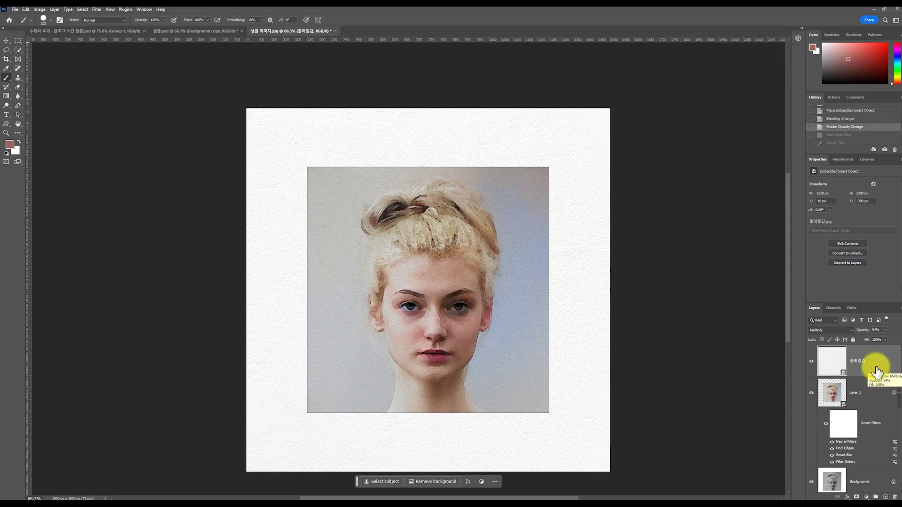
left_click(188, 30)
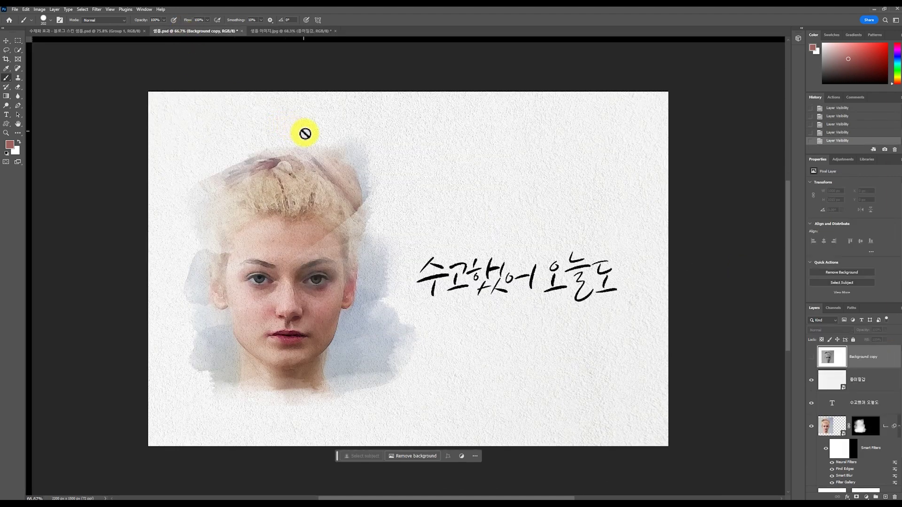
left_click(5, 41)
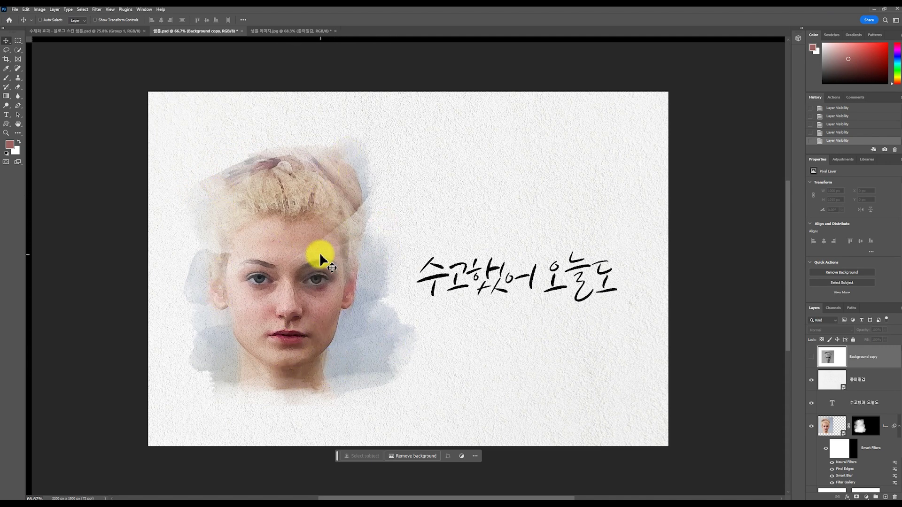
left_click(284, 31)
Step: Add a white (ffffff) Solid Color fill layer directly above the Background layer
left_click(855, 473)
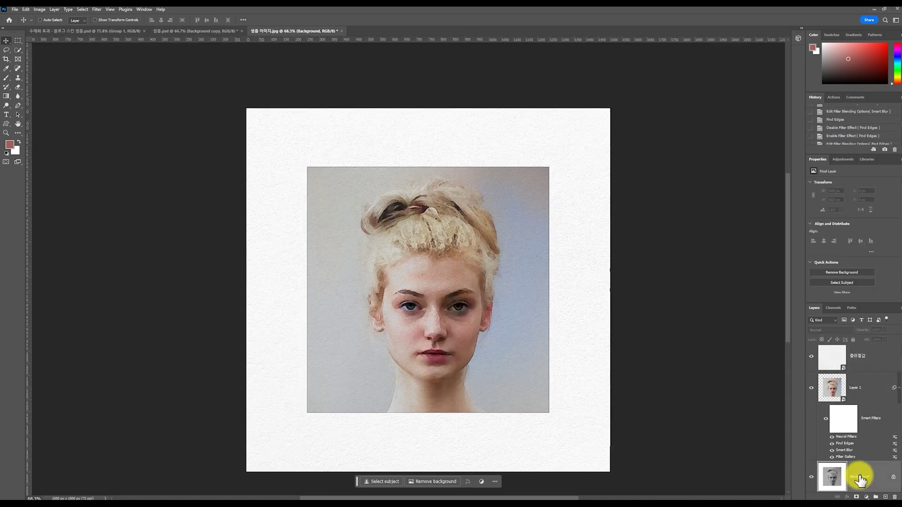
left_click(735, 458)
left_click(836, 494)
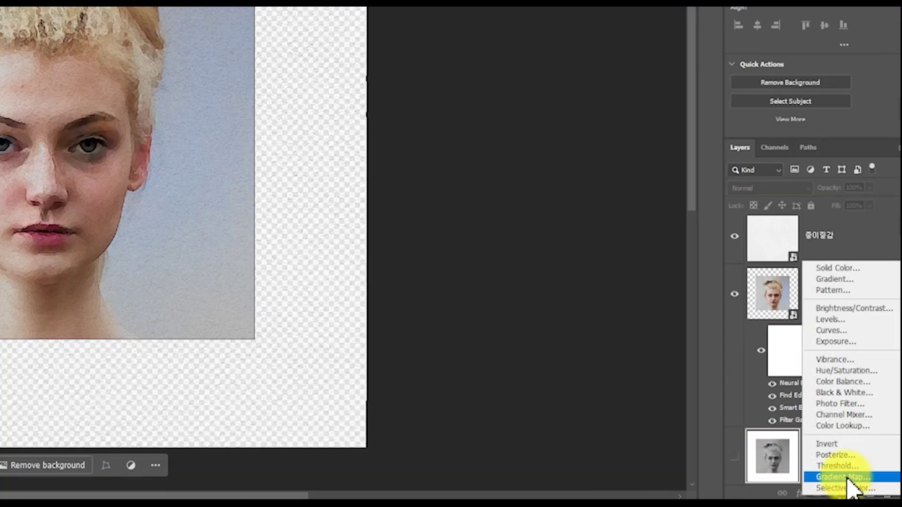
left_click(845, 269)
left_click_drag(258, 50, 141, 0)
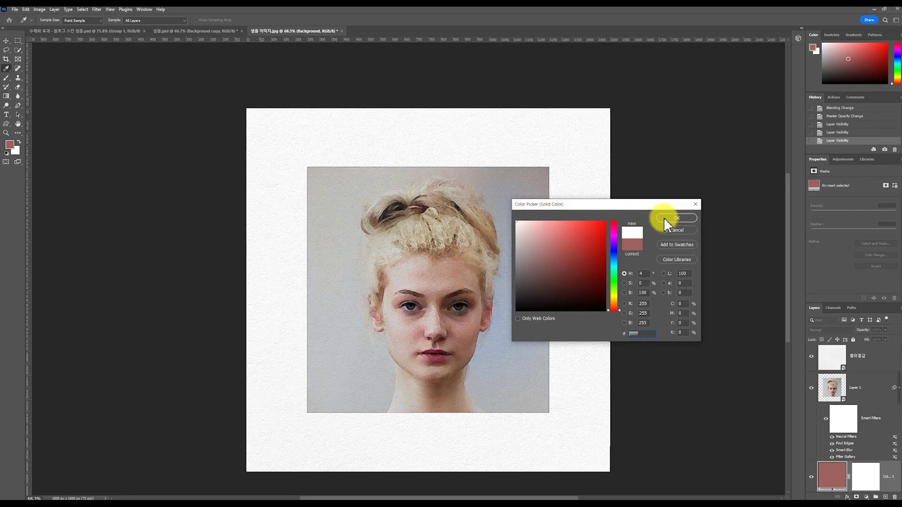
left_click(677, 218)
Step: Add a layer mask to the colorized portrait on Layer 1
scroll(825, 352, "up", 1)
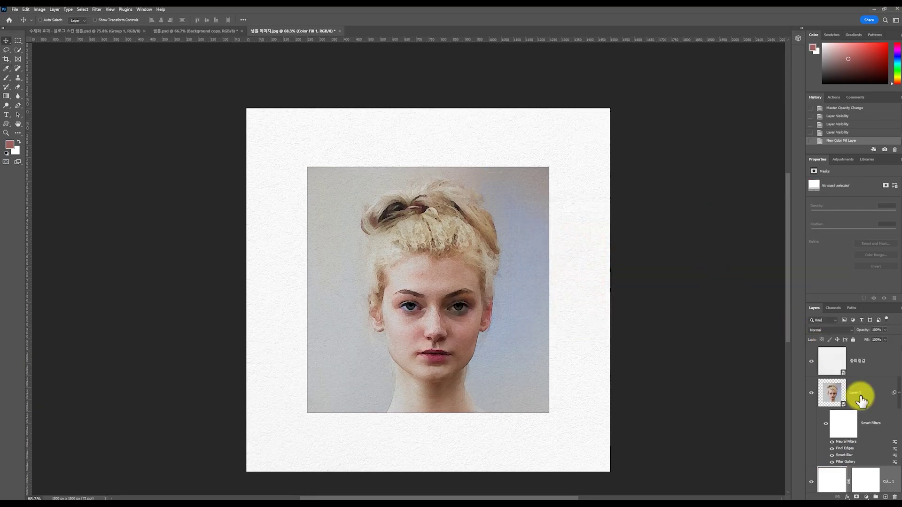
left_click(870, 399)
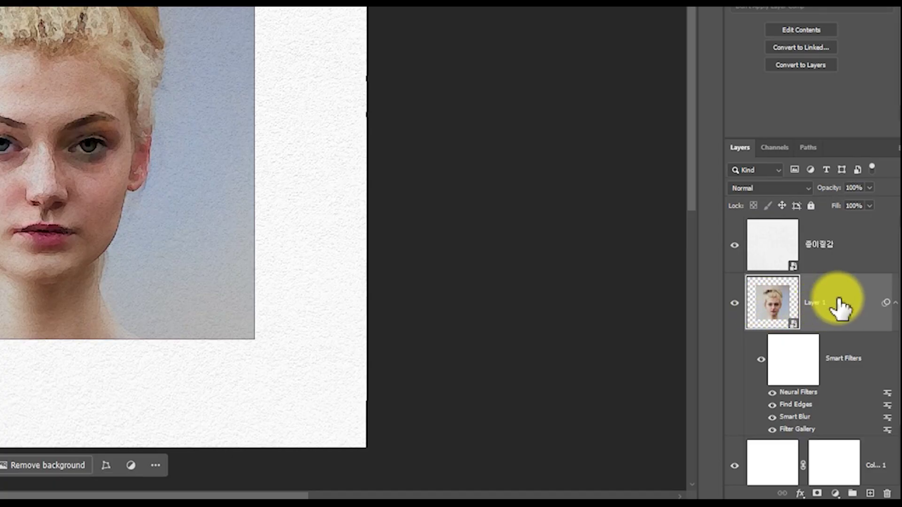
left_click(817, 493)
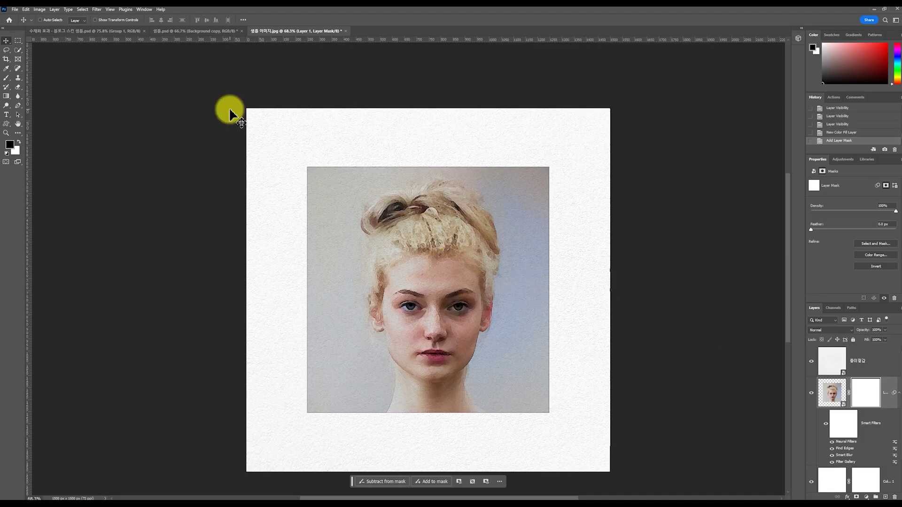
Step: Try a black brush stroke across the forehead on the portrait's layer mask, compare with the finished example, and undo the stroke
key("b")
left_click(9, 144)
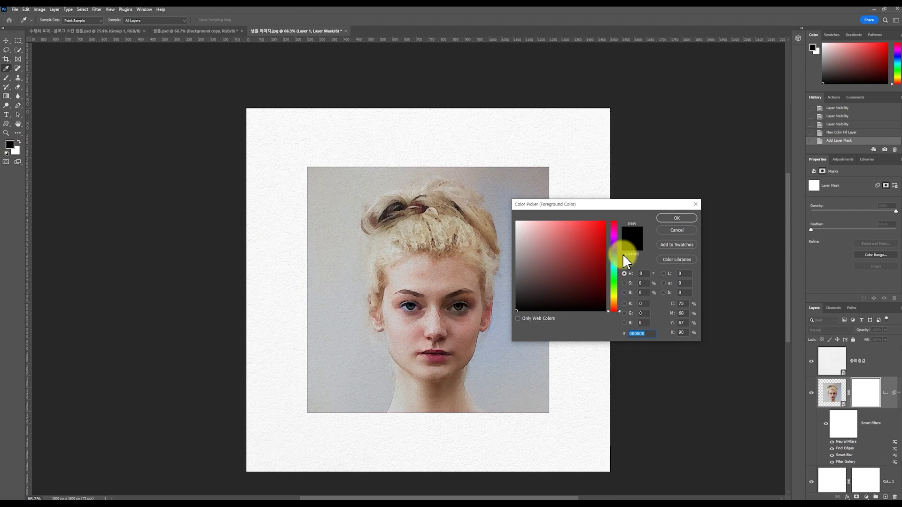
left_click(676, 218)
left_click_drag(362, 262, 520, 282)
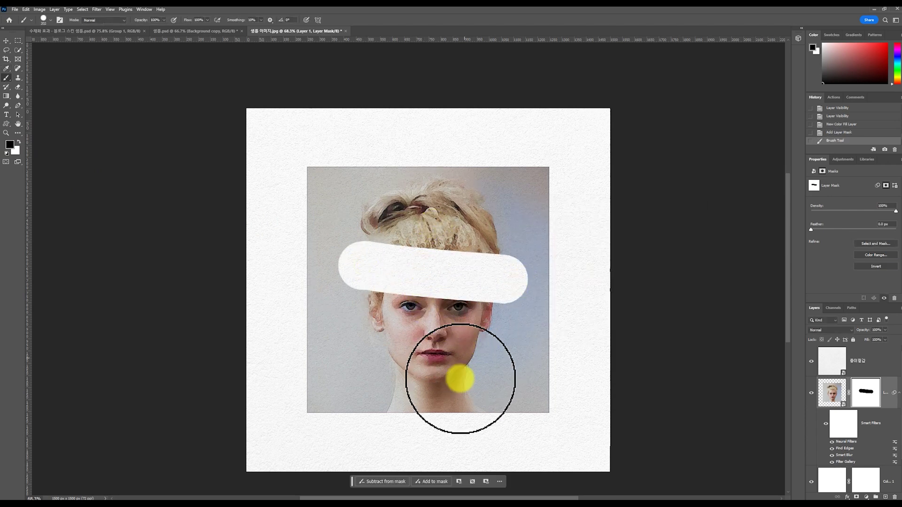
left_click_drag(550, 201, 544, 216)
left_click(195, 31)
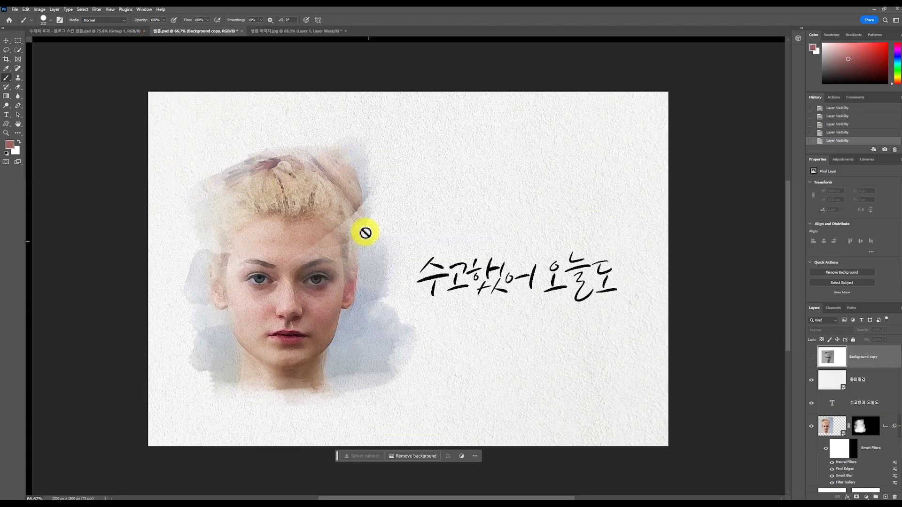
left_click(303, 31)
key("ctrl+z")
key("ctrl+z")
key("ctrl+z")
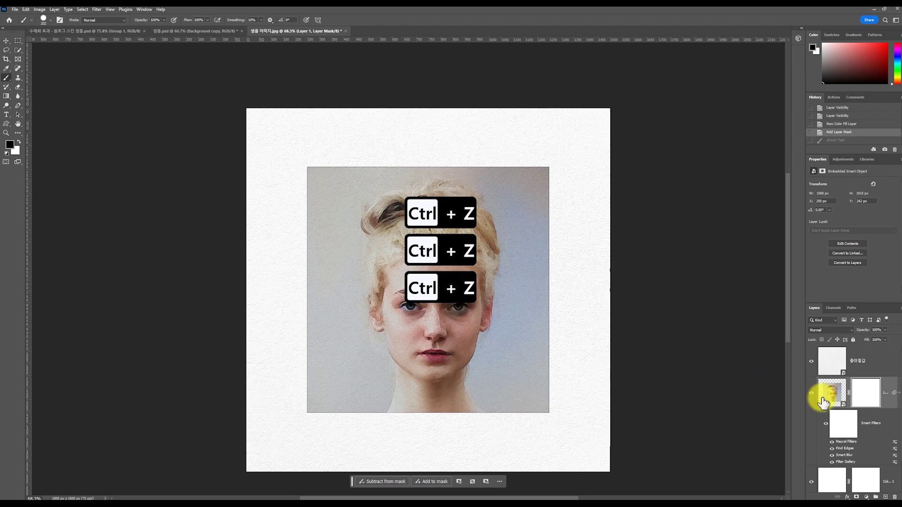
Step: Invert Layer 1's layer mask to black to hide the entire portrait
left_click(870, 397)
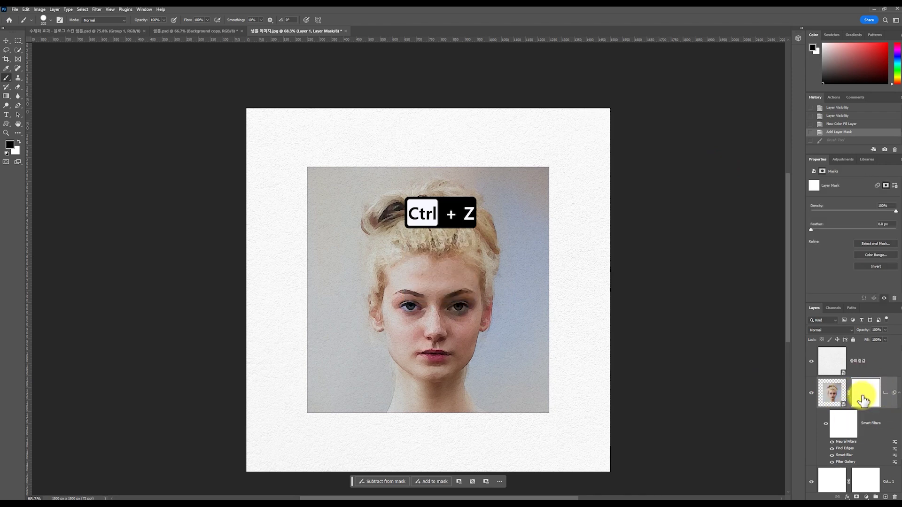
key("ctrl+i")
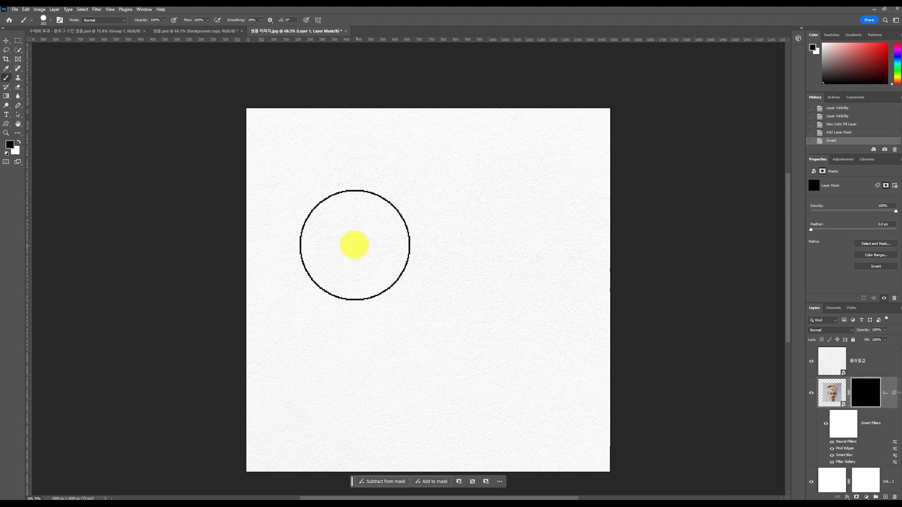
Step: Try revealing the face with white strokes of the hard round brush on the black mask, and undo those strokes
left_click_drag(379, 250, 471, 314)
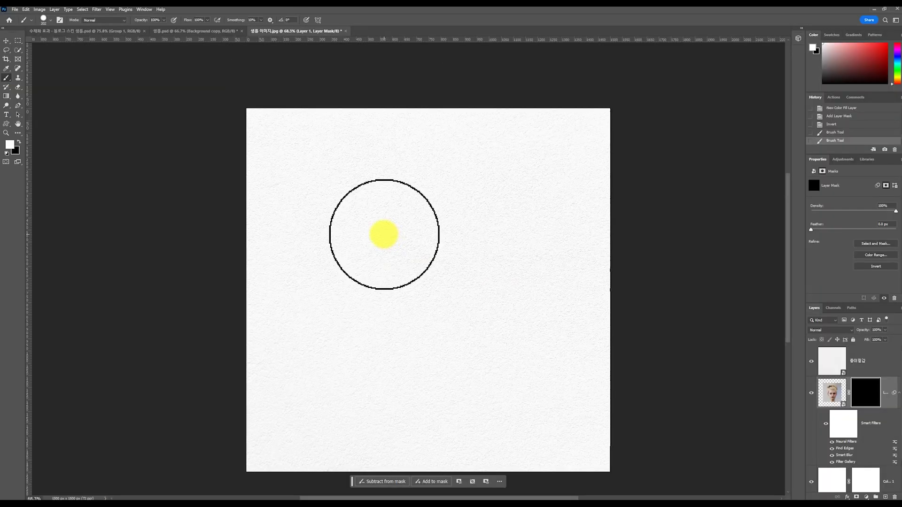
left_click_drag(384, 234, 453, 304)
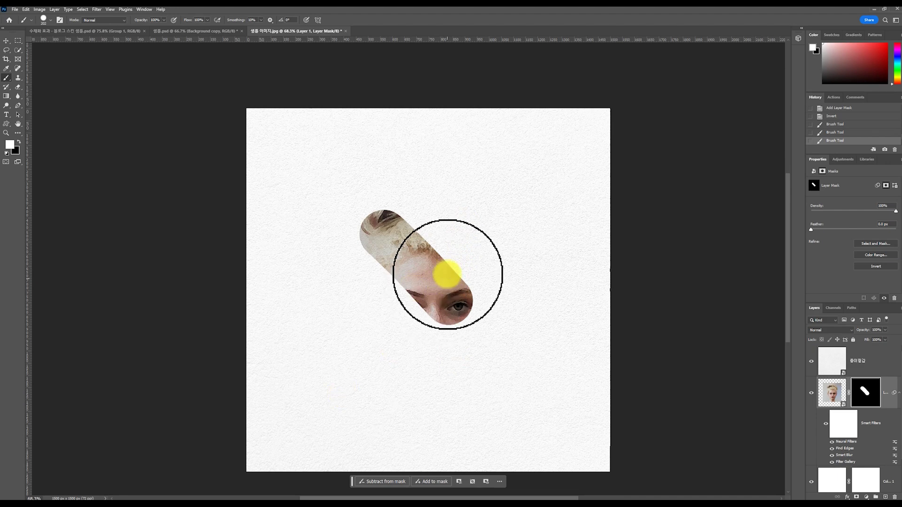
left_click(454, 235)
mouse_move(447, 238)
left_mouse_down()
mouse_move(406, 335)
mouse_move(471, 259)
mouse_move(445, 316)
left_mouse_up()
key("ctrl+z")
key("ctrl+z")
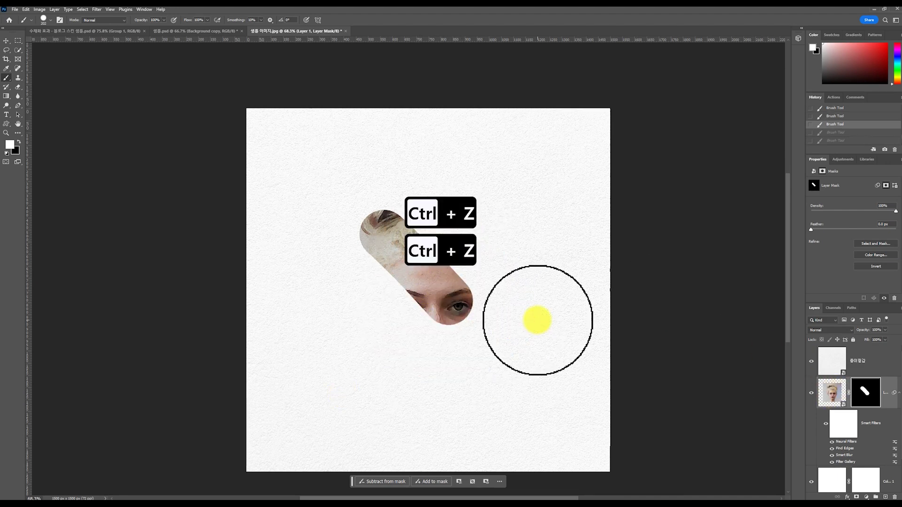
key("ctrl+z")
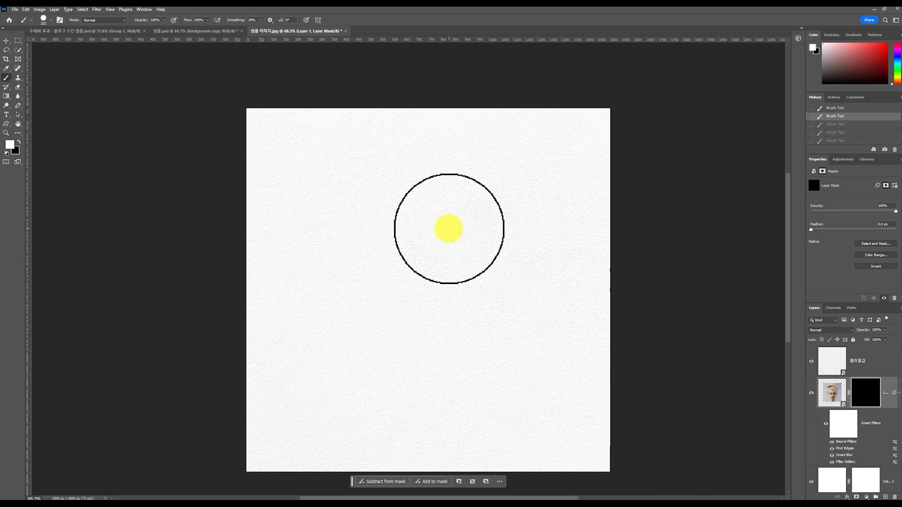
Step: Import the 20 Watercolor Brushes file from the 수채화 folder and locate its group in the brush presets
right_click(424, 227)
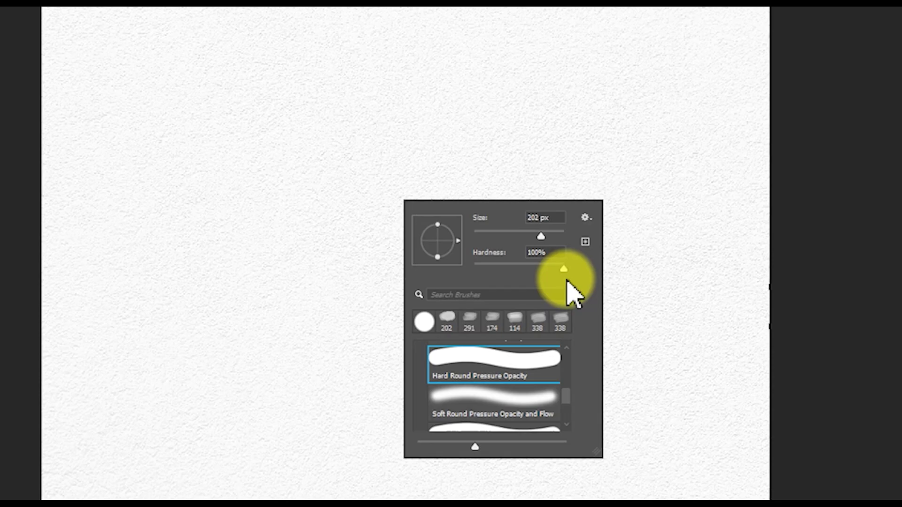
left_click(586, 219)
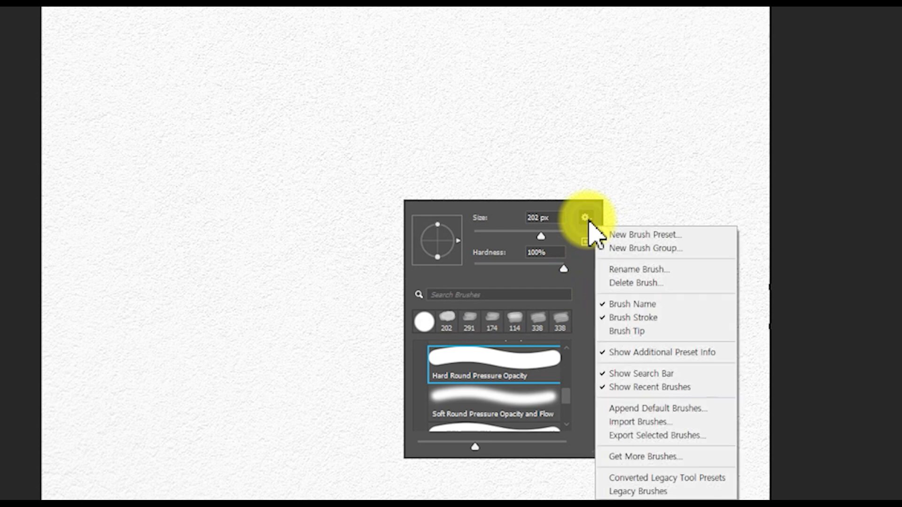
left_click(696, 425)
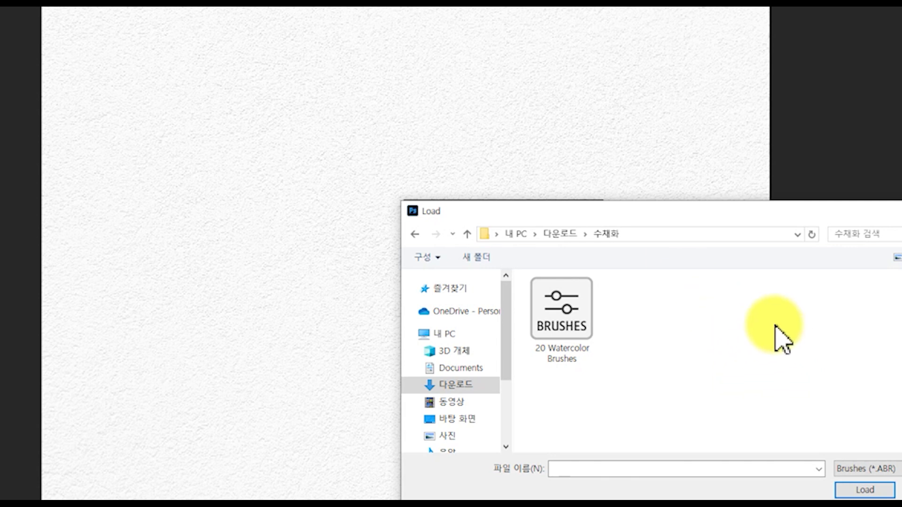
left_click(588, 335)
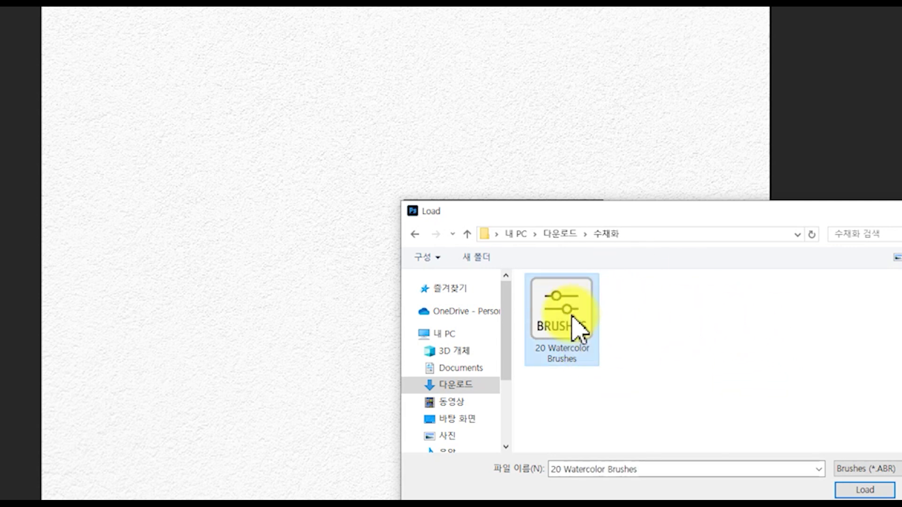
left_click(878, 487)
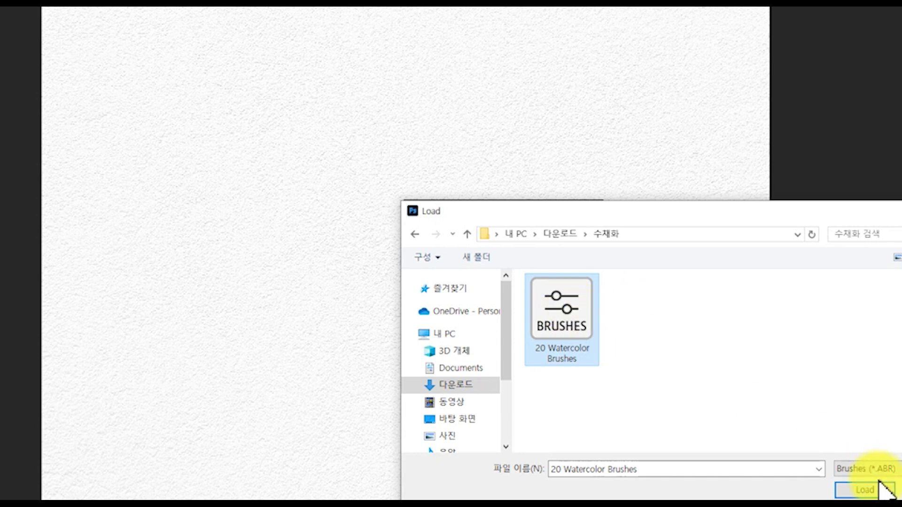
scroll(517, 397, "down", 5)
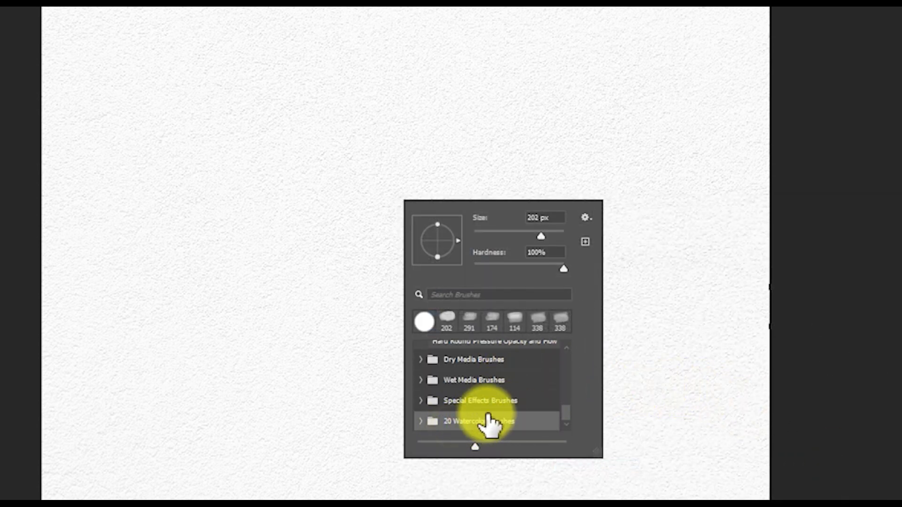
Step: Choose the Watercolor 15 brush at 417 px and reveal the forehead and eyes with white strokes on Layer 1's mask
left_click(421, 421)
scroll(484, 403, "down", 10)
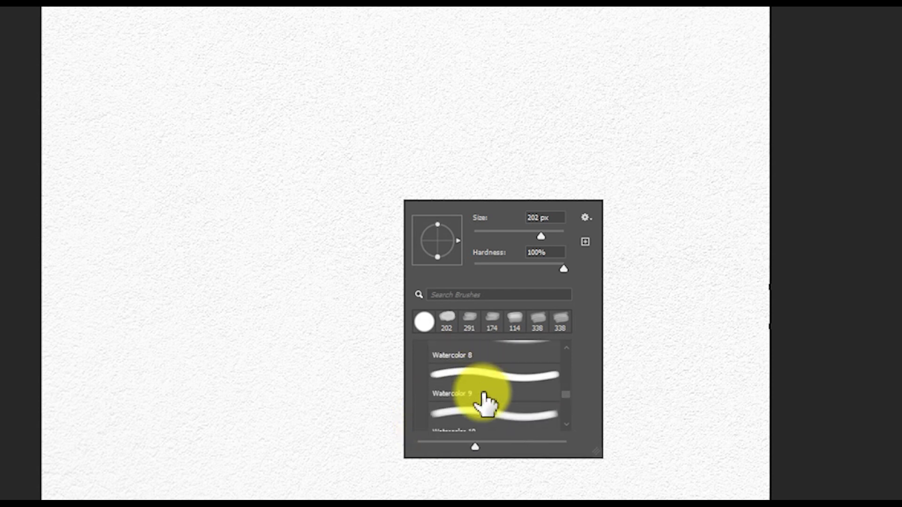
scroll(485, 399, "down", 3)
left_click(495, 388)
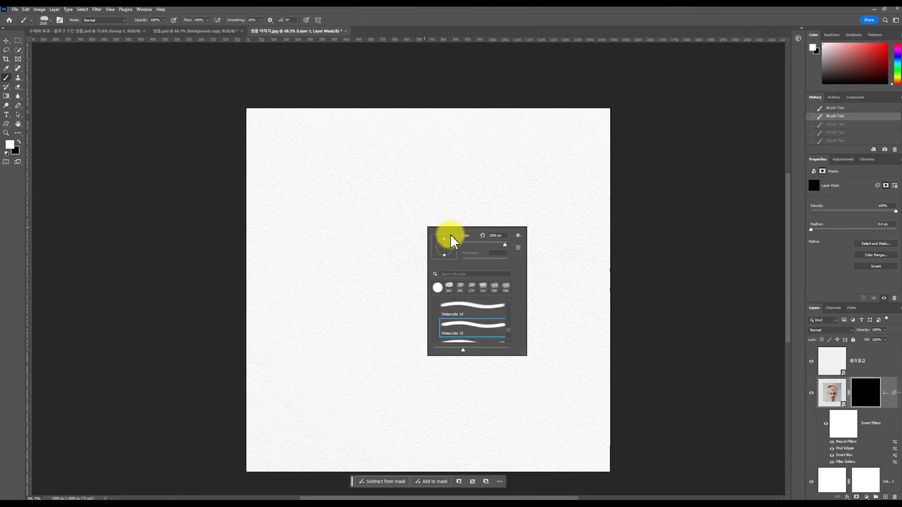
left_click_drag(508, 246, 503, 246)
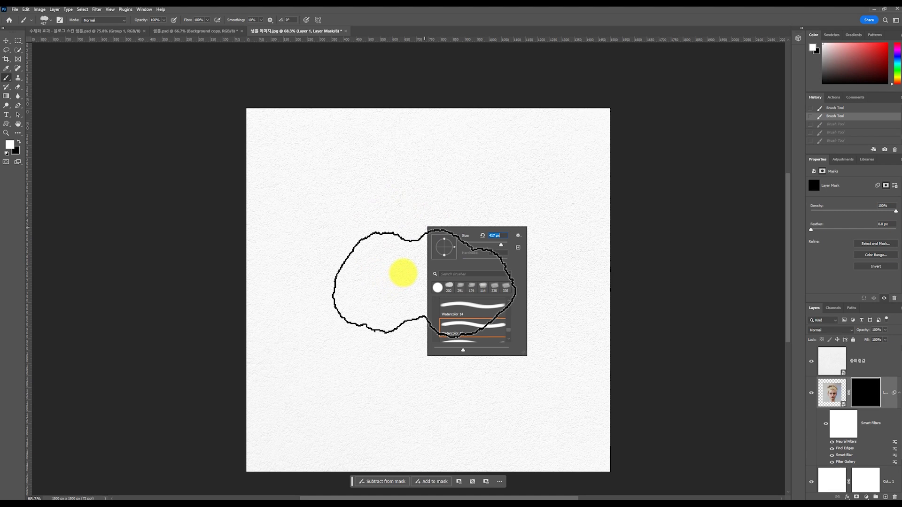
left_click_drag(404, 273, 403, 268)
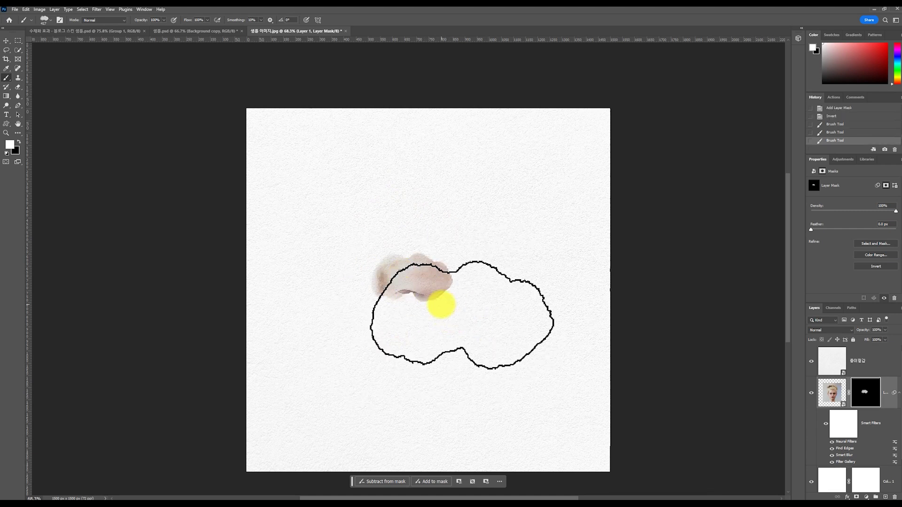
mouse_move(413, 329)
left_mouse_down()
mouse_move(419, 310)
mouse_move(431, 359)
mouse_move(385, 327)
mouse_move(377, 309)
left_mouse_up()
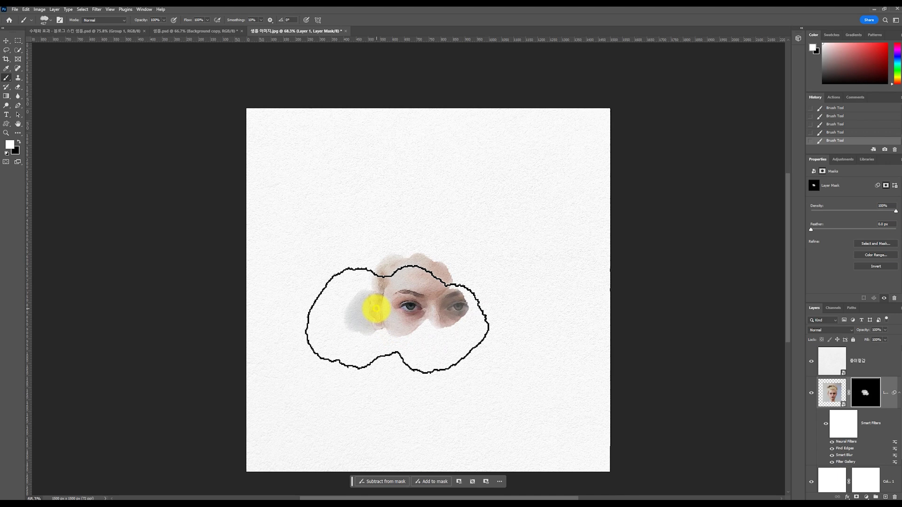
Step: Lower the brush opacity to 50% and reveal the hairline, nose and mouth, switching to the Watercolor 13 brush at 448 px
left_click_drag(159, 28, 147, 28)
mouse_move(372, 191)
left_mouse_down()
mouse_move(424, 295)
mouse_move(383, 280)
mouse_move(419, 299)
mouse_move(464, 269)
mouse_move(449, 265)
mouse_move(452, 252)
mouse_move(452, 337)
mouse_move(450, 263)
mouse_move(481, 379)
mouse_move(476, 320)
mouse_move(481, 357)
mouse_move(424, 330)
mouse_move(482, 370)
mouse_move(380, 329)
mouse_move(431, 318)
left_mouse_up()
right_click(442, 318)
scroll(494, 412, "up", 1)
left_click(494, 412)
double_click(513, 326)
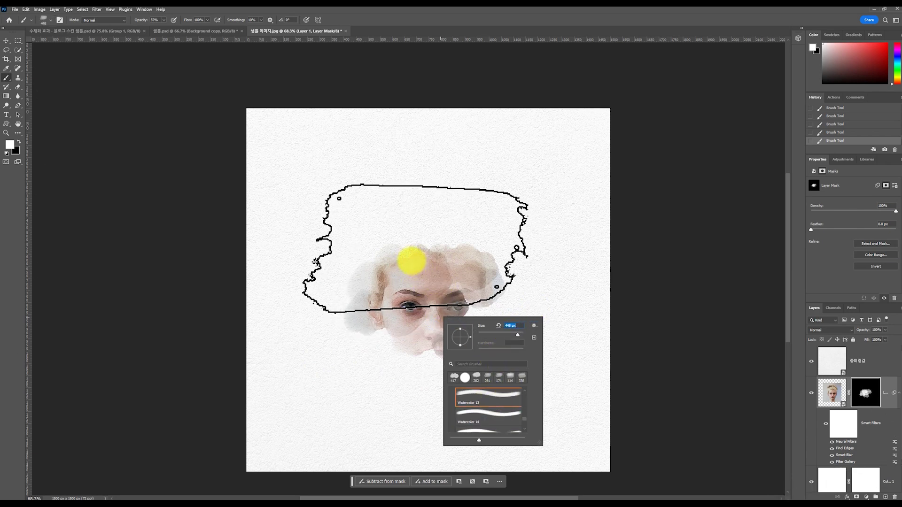
left_click(414, 357)
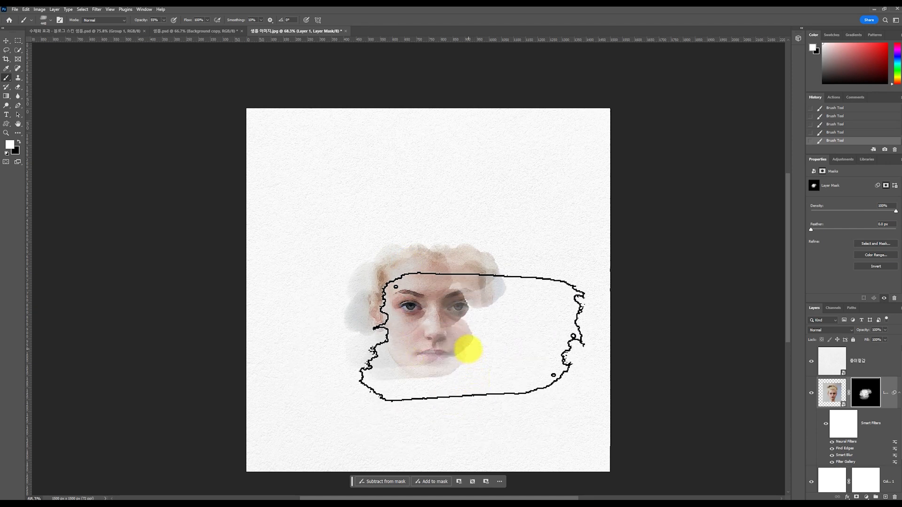
Step: Rotate the Watercolor 13 brush tip and reveal the jaw, chin and neck on the portrait's mask
right_click(456, 330)
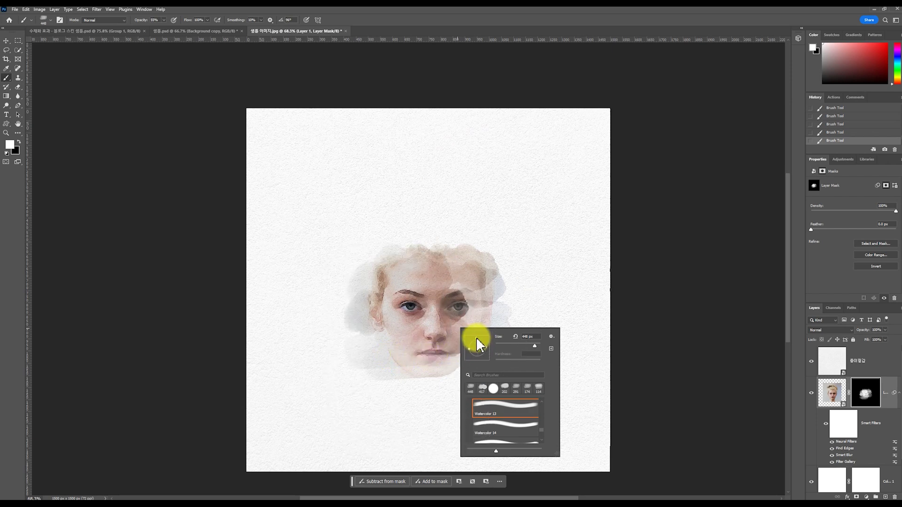
left_click(419, 368)
mouse_move(419, 368)
left_mouse_down()
mouse_move(445, 388)
mouse_move(472, 358)
mouse_move(458, 306)
left_mouse_up()
Step: Raise the brush opacity and strengthen the face, neck and hair with white Watercolor 15 strokes at 401 px on the mask
left_click(155, 20)
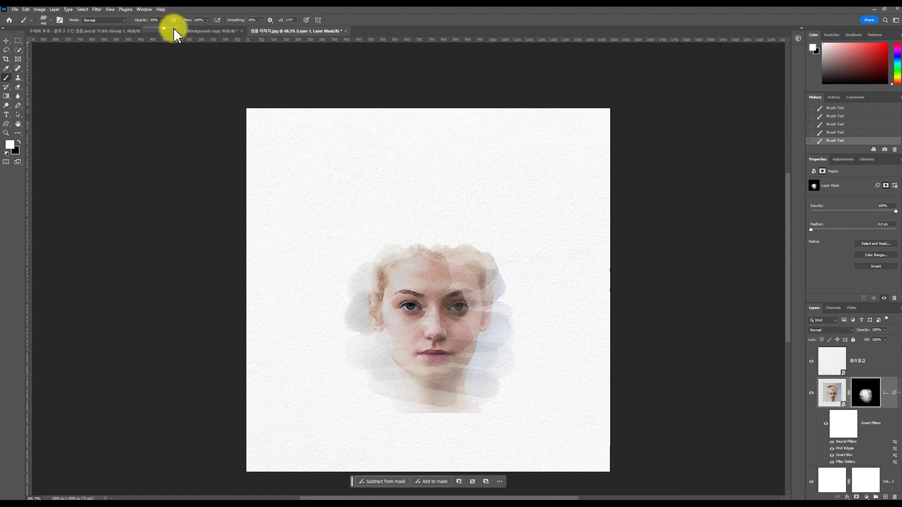
mouse_move(460, 297)
left_mouse_down()
mouse_move(457, 342)
mouse_move(426, 351)
left_mouse_up()
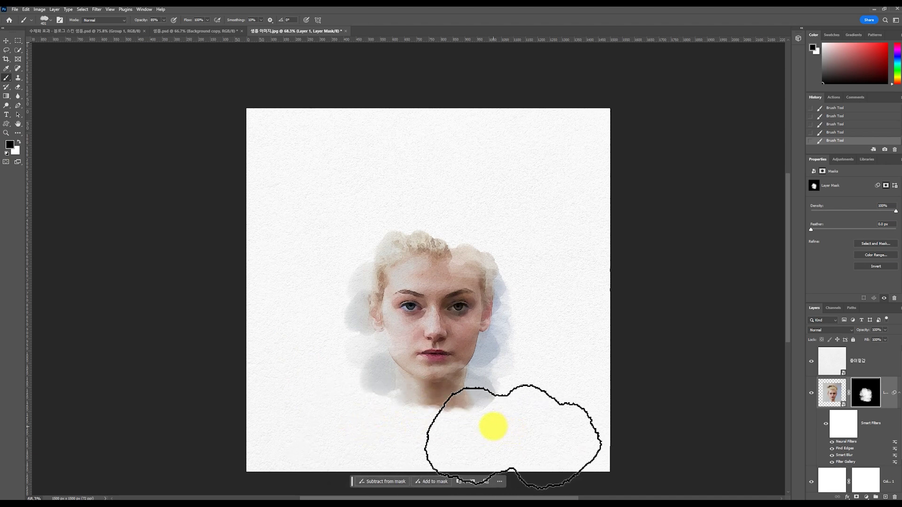
left_click(19, 142)
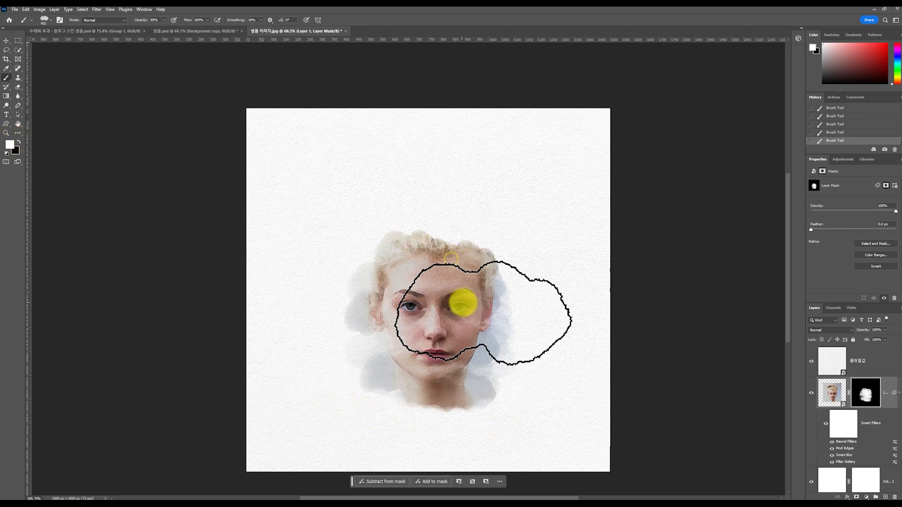
left_click(437, 246)
Step: Pick another watercolor brush and soften the portrait's outer edges, working with black on the layer mask
right_click(430, 345)
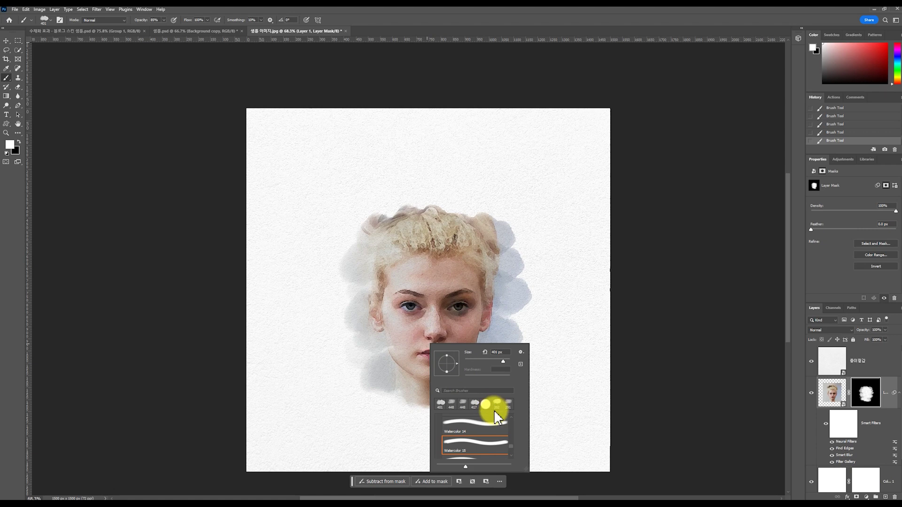
double_click(490, 436)
key("x")
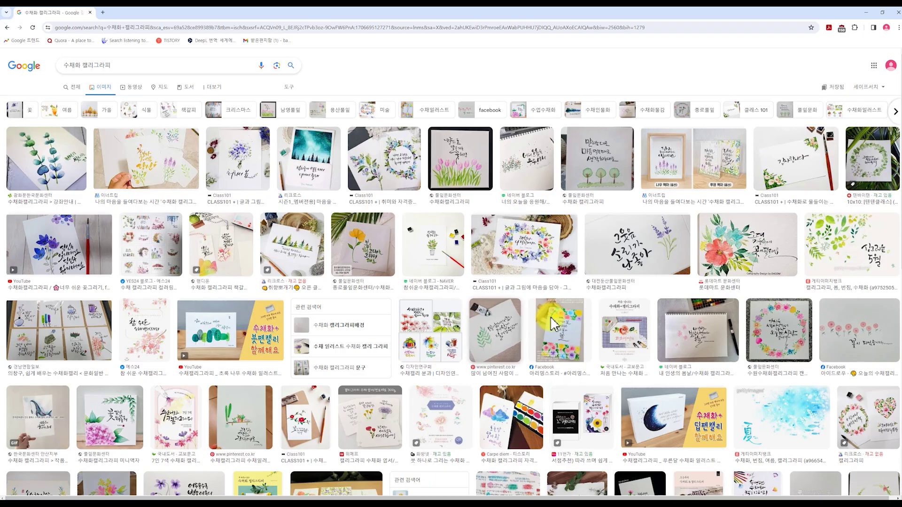
Step: Examine the 수채화 캘리그라피 image results in the browser and the finished example's lettering, returning to the portrait document
scroll(506, 347, "down", 5)
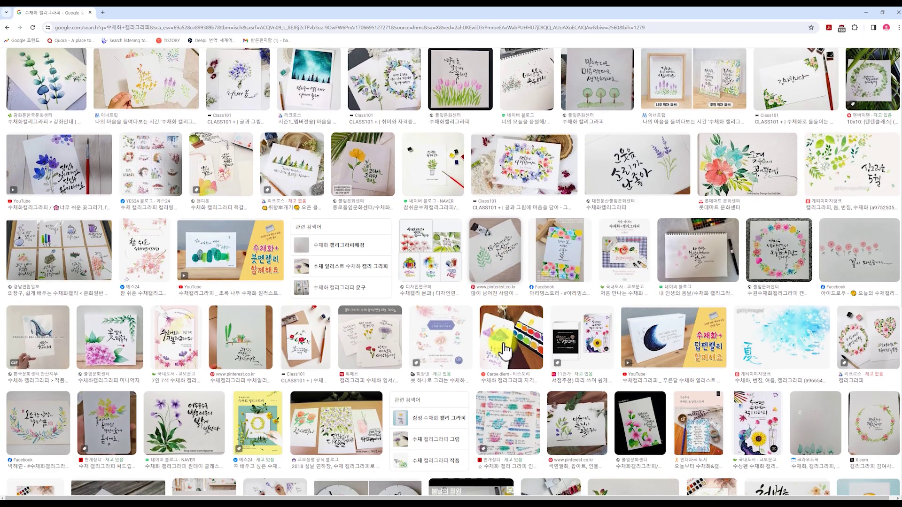
scroll(503, 346, "down", 3)
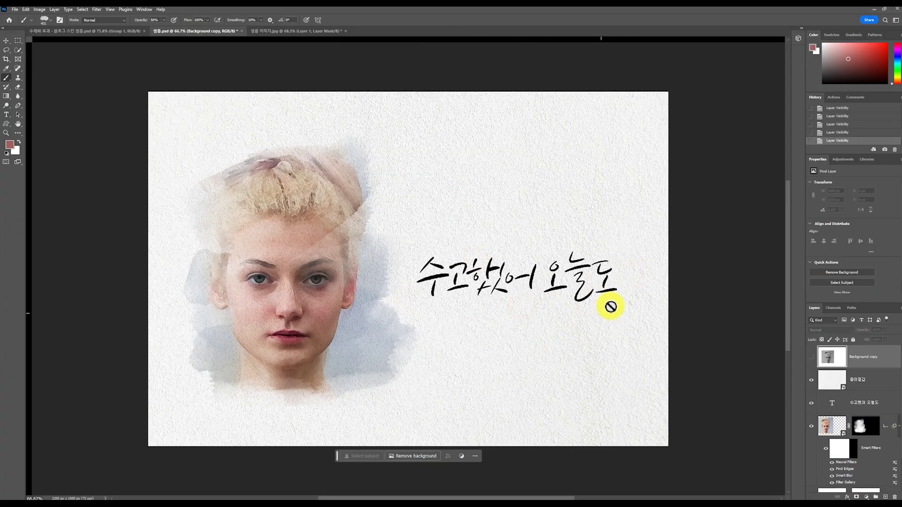
left_click(296, 31)
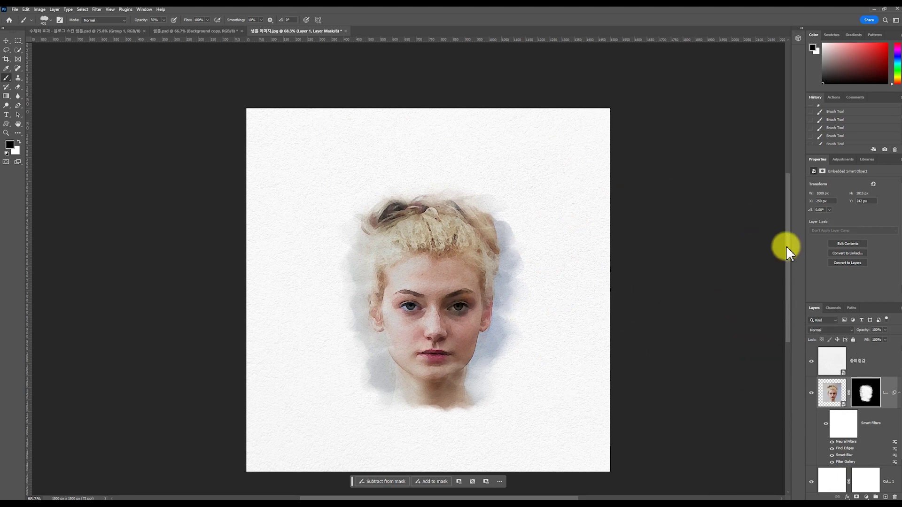
Step: Widen the canvas to 2200 pixels, anchored at the middle left so that it extends to the right
left_click(39, 9)
left_click(88, 120)
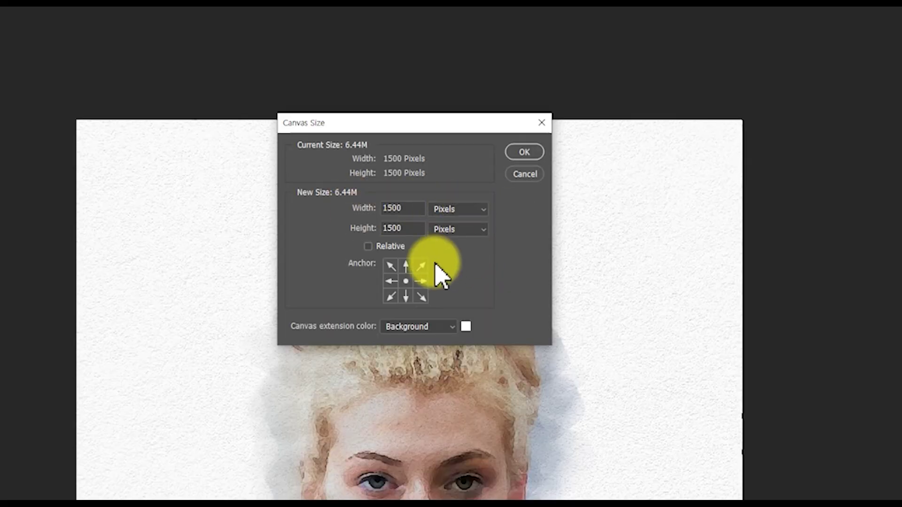
left_click(392, 281)
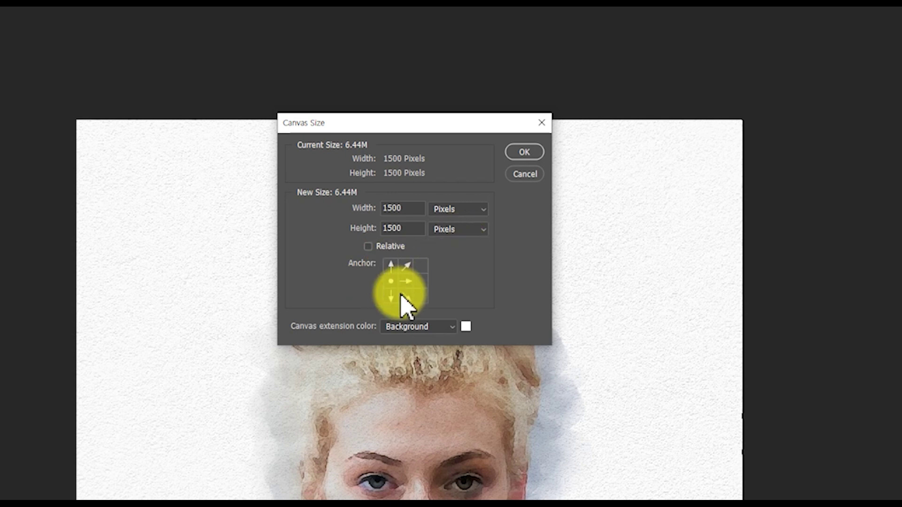
double_click(412, 209)
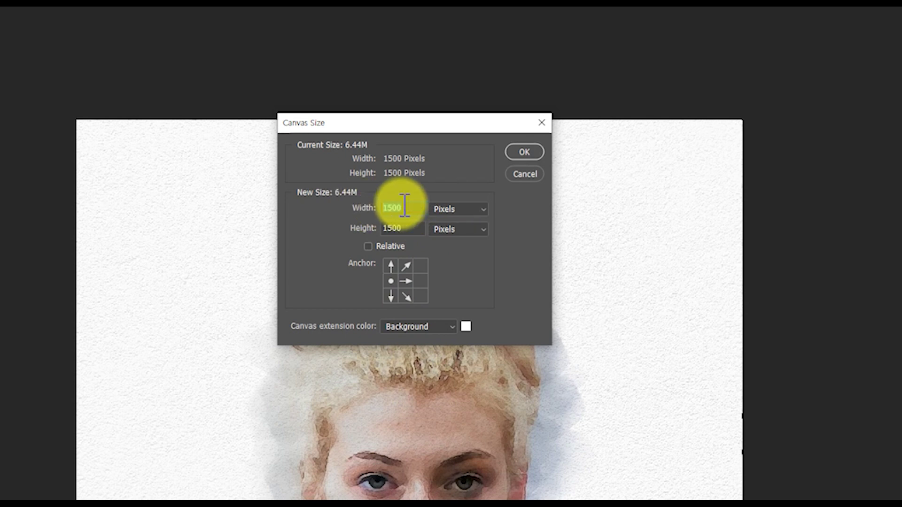
type("2200")
left_click(525, 152)
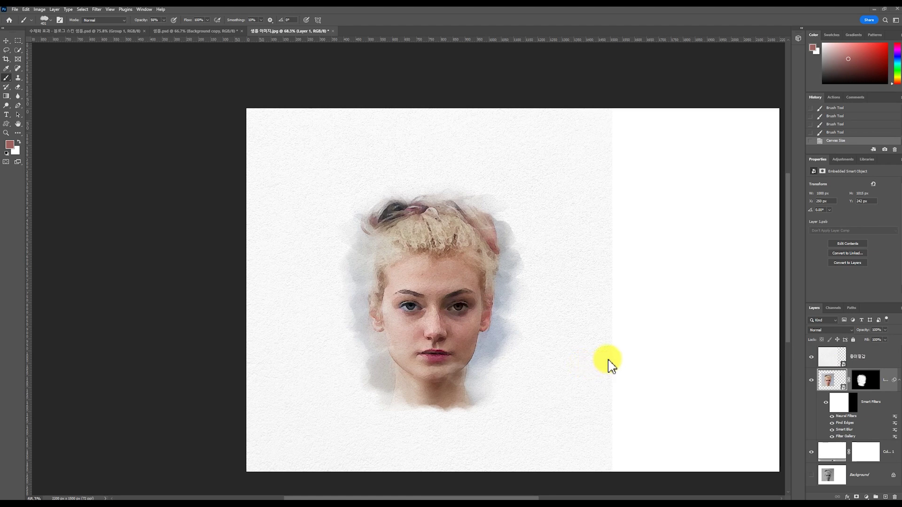
Step: Rotate the 종이질감 paper texture layer 90° and scale and position it to cover the entire widened canvas
left_click(833, 361)
mouse_move(596, 336)
left_mouse_down()
mouse_move(579, 253)
mouse_move(557, 245)
mouse_move(566, 250)
left_mouse_up()
mouse_move(505, 228)
left_mouse_down()
mouse_move(505, 303)
mouse_move(505, 228)
left_mouse_up()
key("ctrl+t")
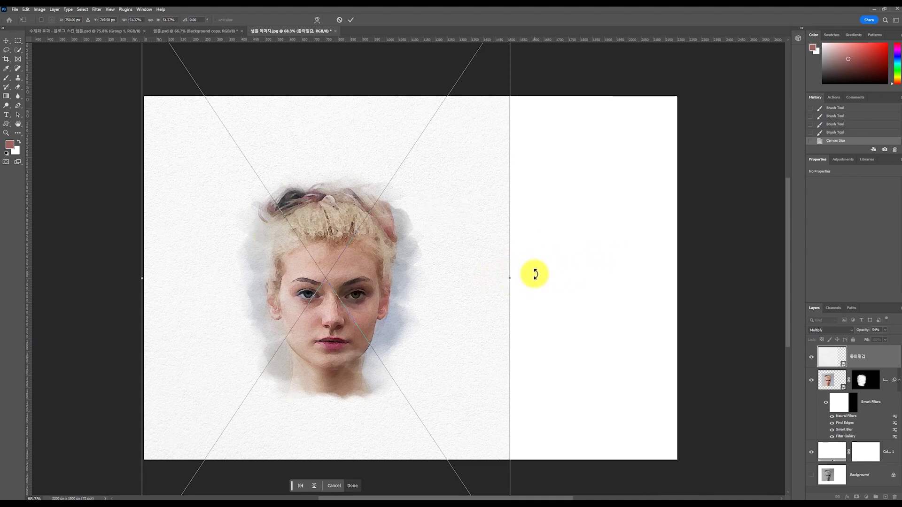
scroll(550, 273, "down", 5)
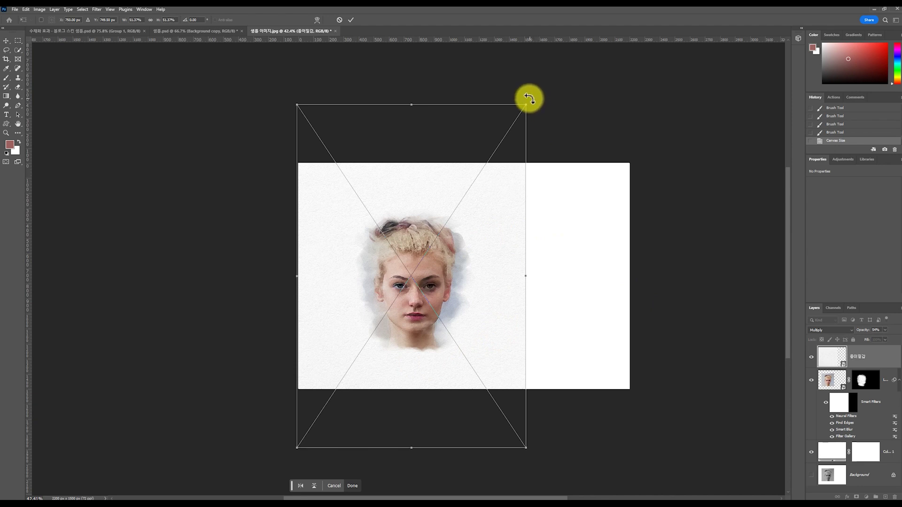
left_click_drag(529, 99, 602, 400)
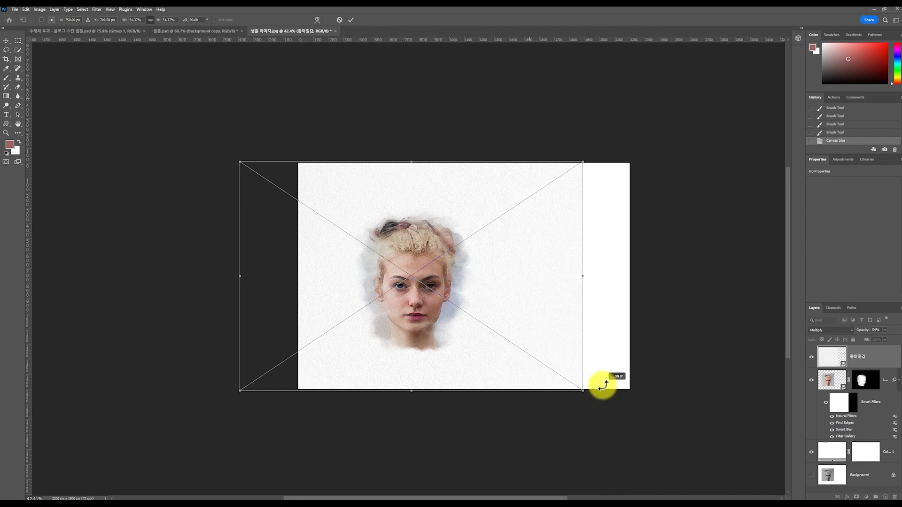
left_click_drag(603, 385, 603, 385)
left_click_drag(475, 181, 523, 192)
left_click(351, 19)
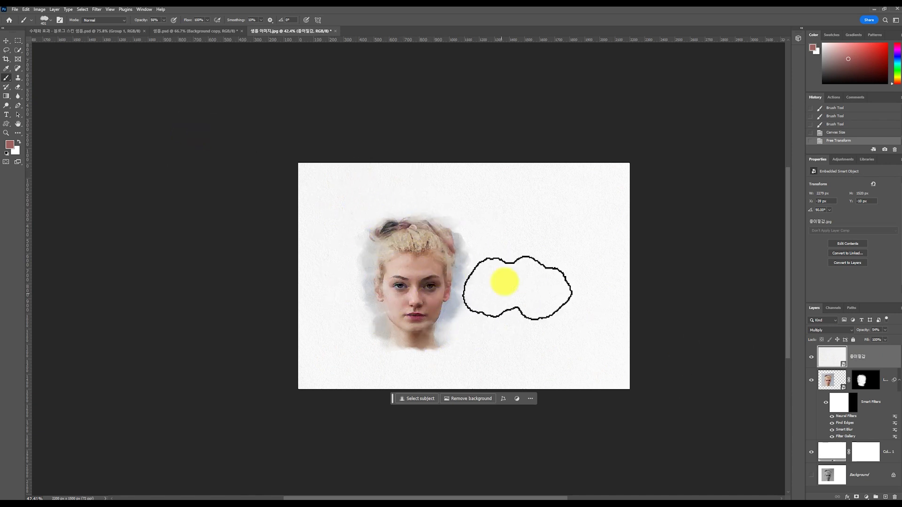
Step: Move the Layer 1 portrait toward the left edge of the canvas and slightly upward
left_click(7, 42)
left_click(831, 379)
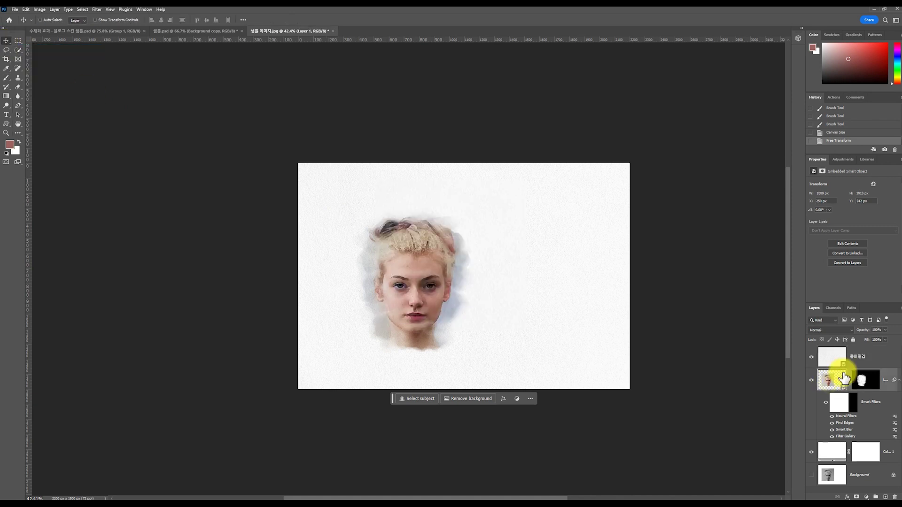
left_click_drag(423, 261, 399, 260)
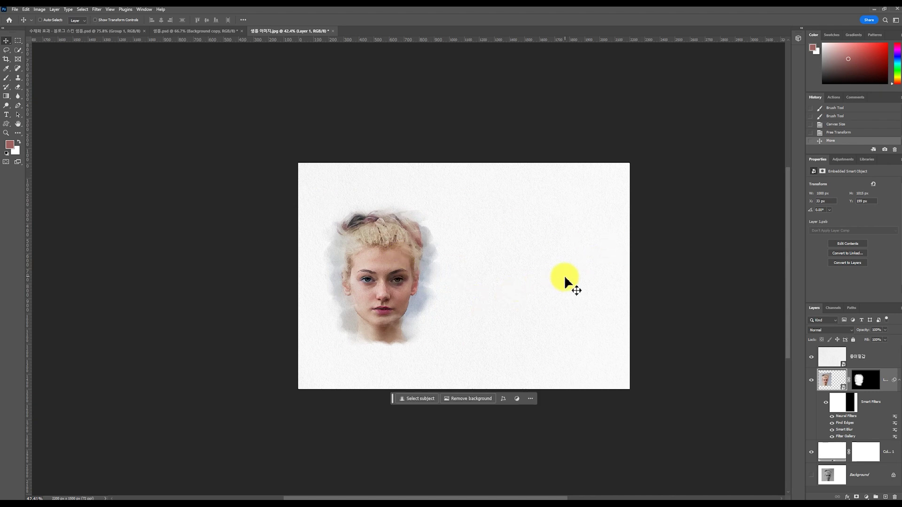
Step: Add the text "수고했어, 오늘도" beside the face and set it in the 상상토끼 calligraphy font
left_click(8, 114)
left_click(467, 261)
type("수고했어, 오늘도")
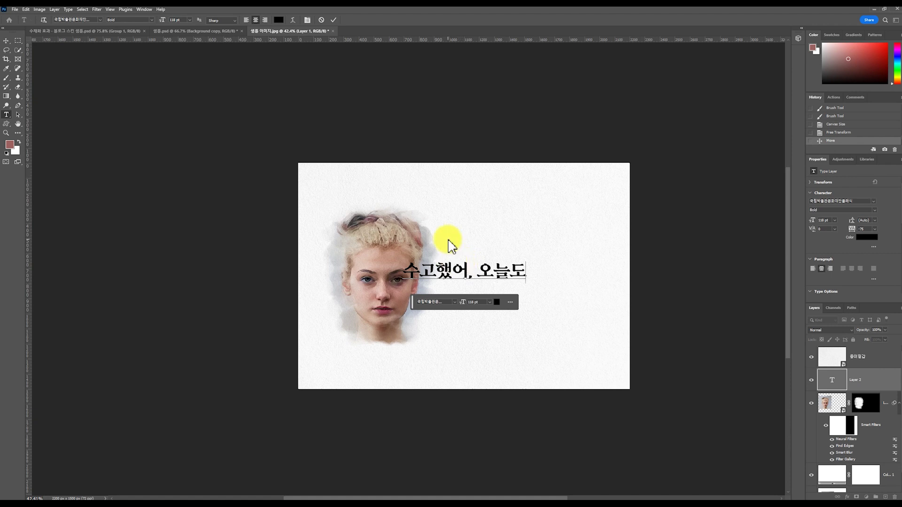
key("ctrl+a")
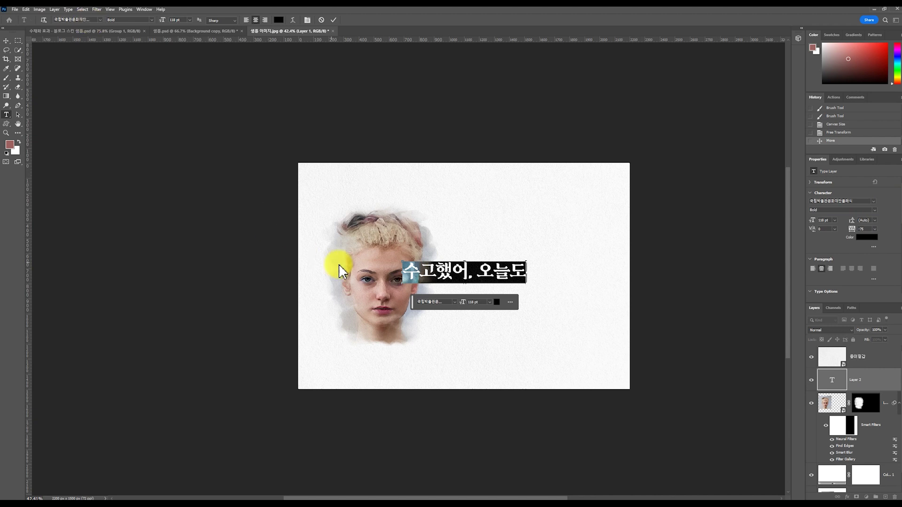
left_click(454, 303)
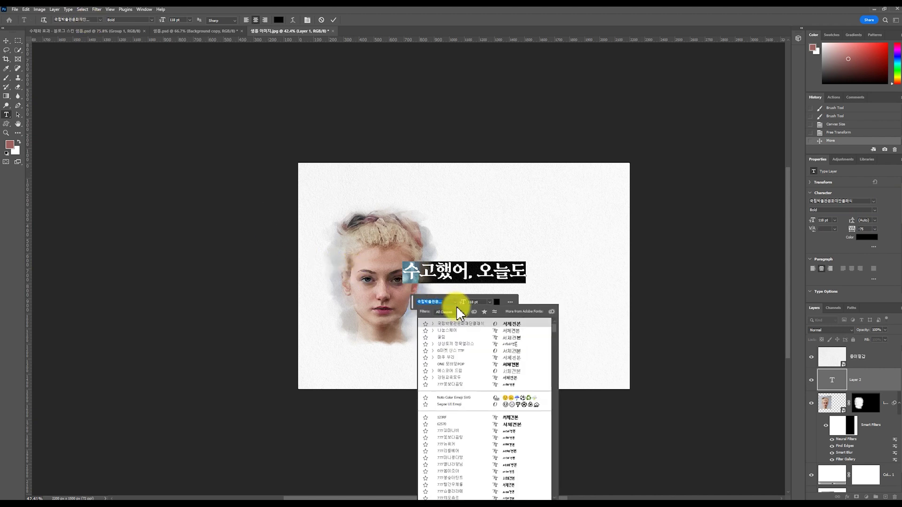
left_click(450, 344)
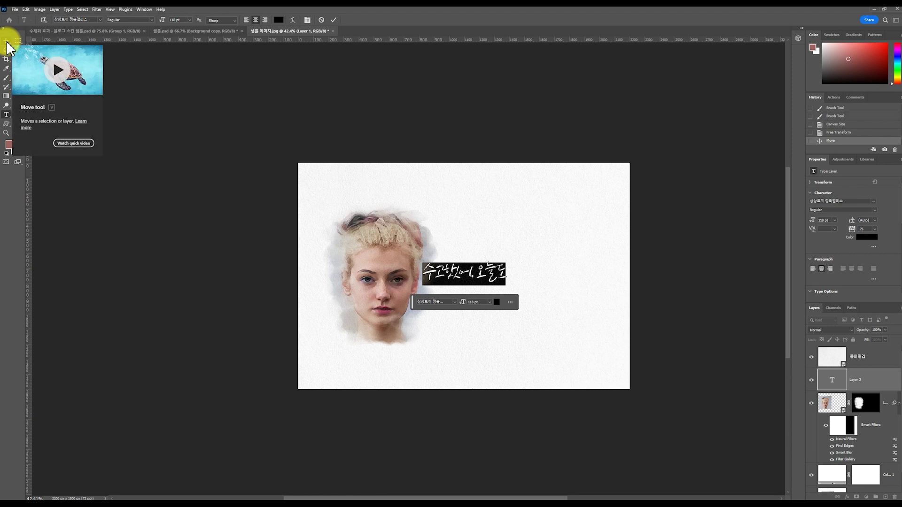
Step: Move the calligraphy text into the blank area beside the portrait and enlarge it with Free Transform
left_click(7, 42)
left_click_drag(489, 268, 596, 236)
key("ctrl+t")
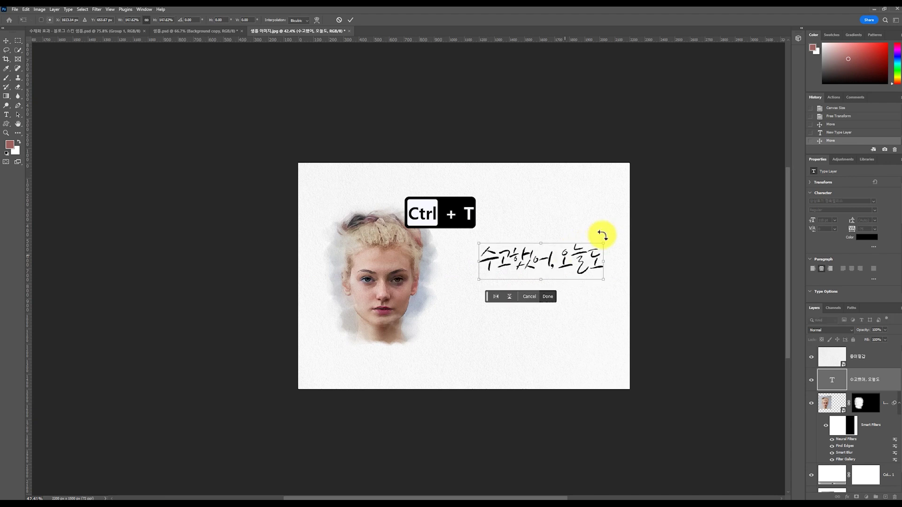
left_click_drag(478, 280, 453, 296)
left_click_drag(500, 268, 520, 314)
key("Return")
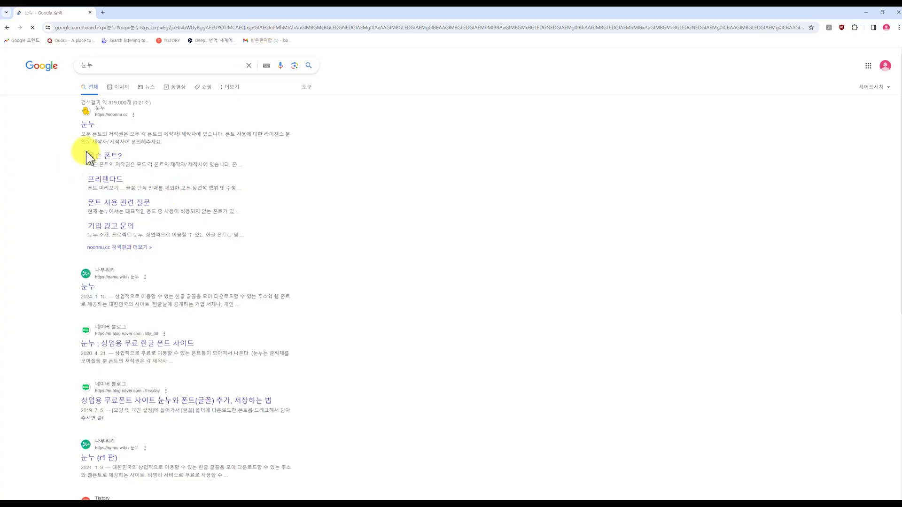
Step: Open the 눈누 font site from the search results and filter all fonts to the 손글씨 and 캘리폰트 styles
left_click(87, 131)
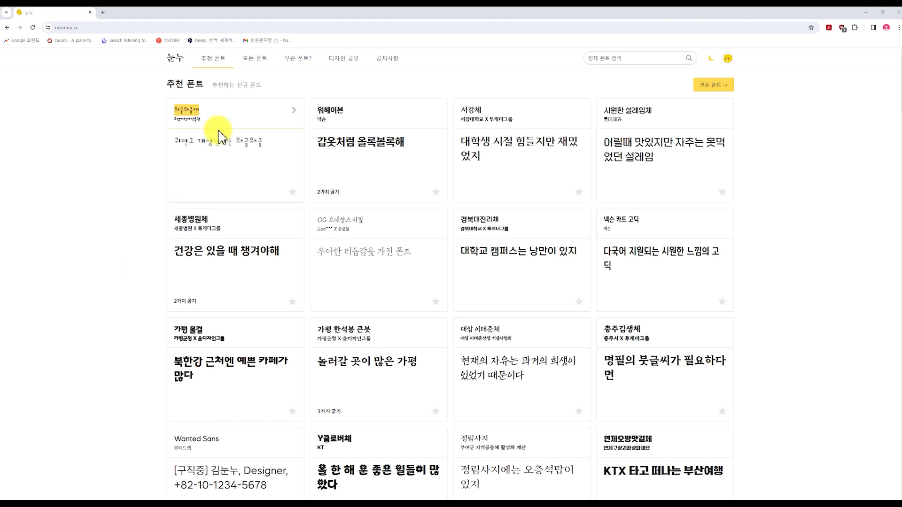
left_click(256, 59)
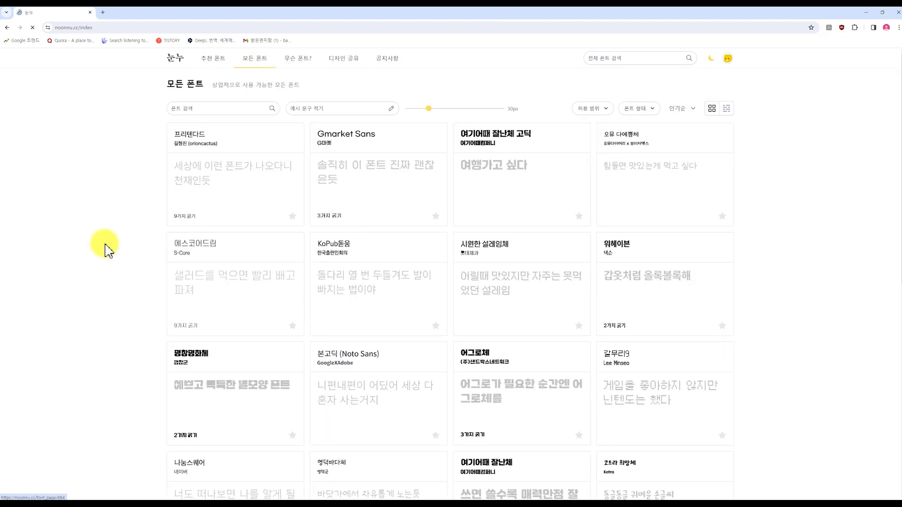
left_click(655, 113)
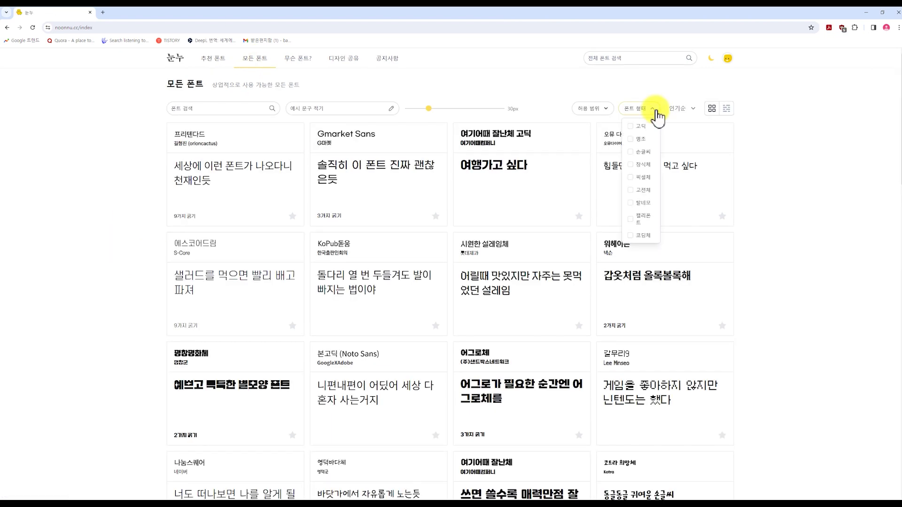
left_click(636, 221)
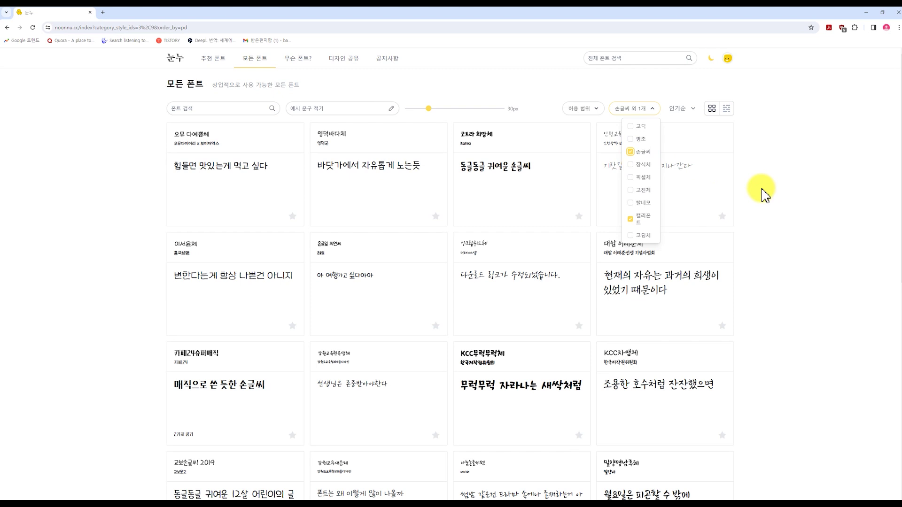
Step: Limit the font list to licences allowing 인쇄, 웹사이트, 영상, 포장지, 임베딩 and BI/CI use
left_click(595, 110)
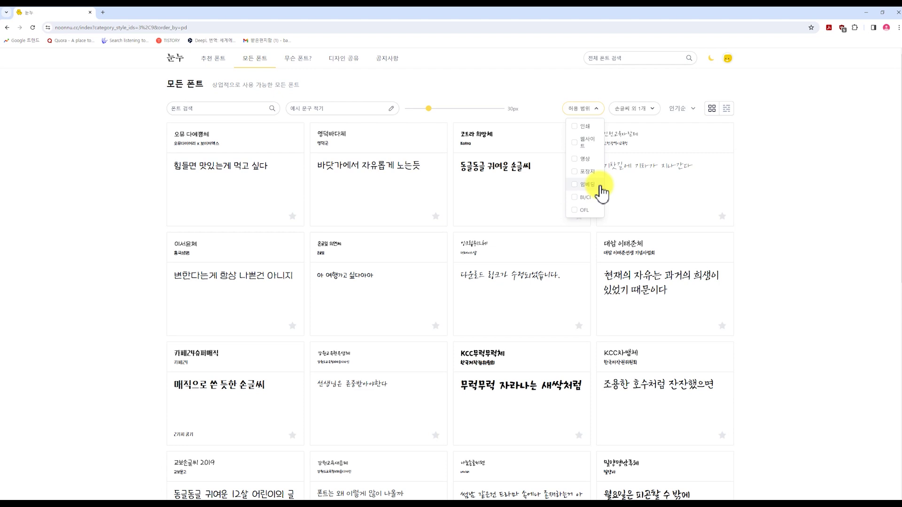
left_click(578, 126)
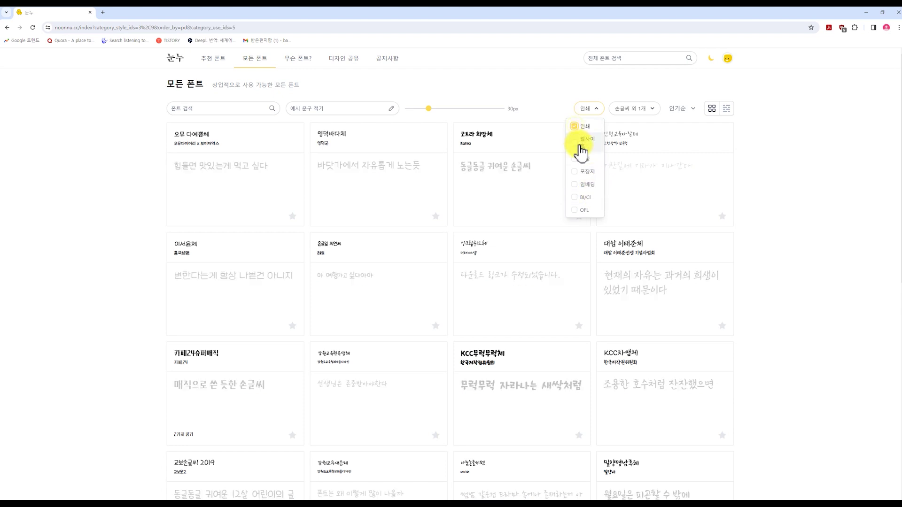
left_click(578, 160)
left_click(577, 172)
left_click(577, 184)
left_click(578, 197)
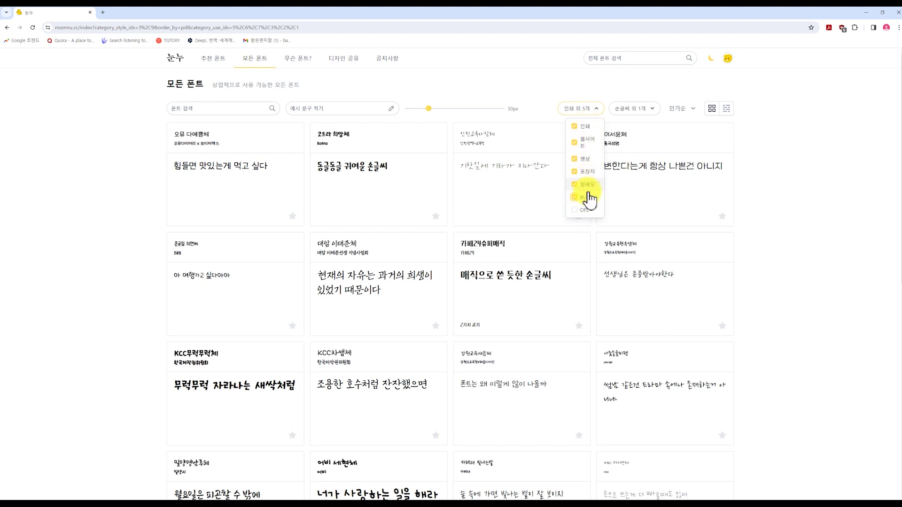
left_click(794, 223)
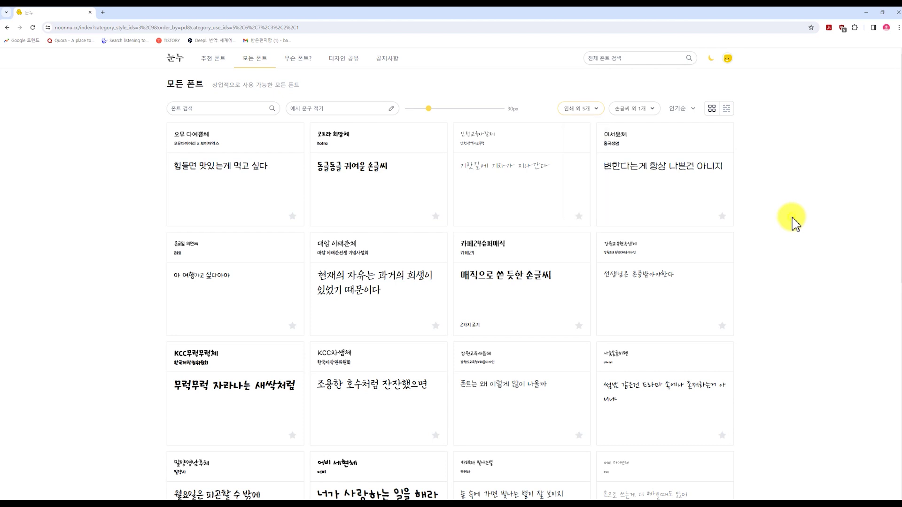
Step: Browse the filtered fonts, open the 만세체 font and go to its download page
scroll(794, 223, "down", 1)
scroll(793, 223, "up", 1)
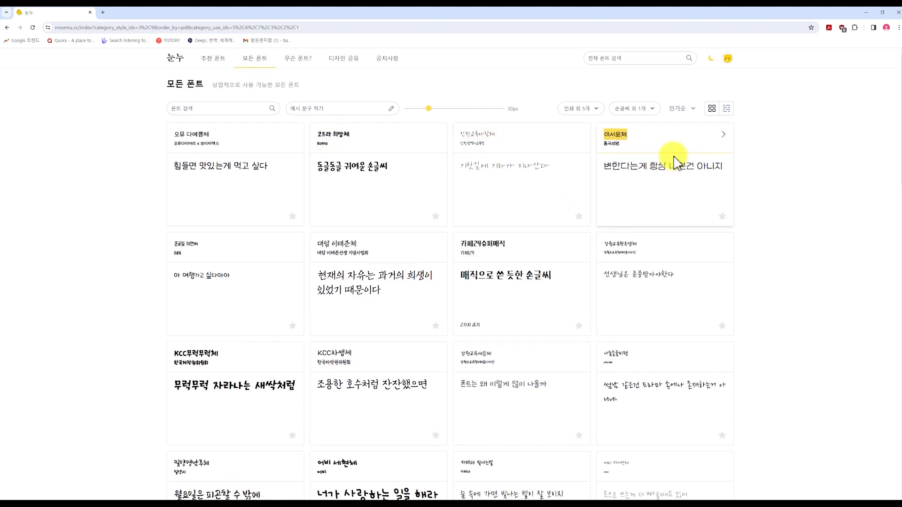
scroll(675, 162, "down", 6)
scroll(526, 217, "down", 10)
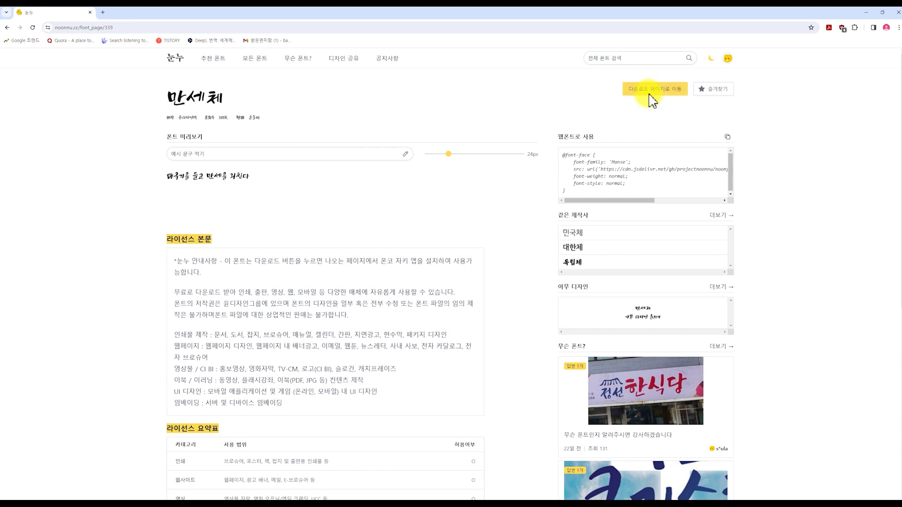
left_click(650, 94)
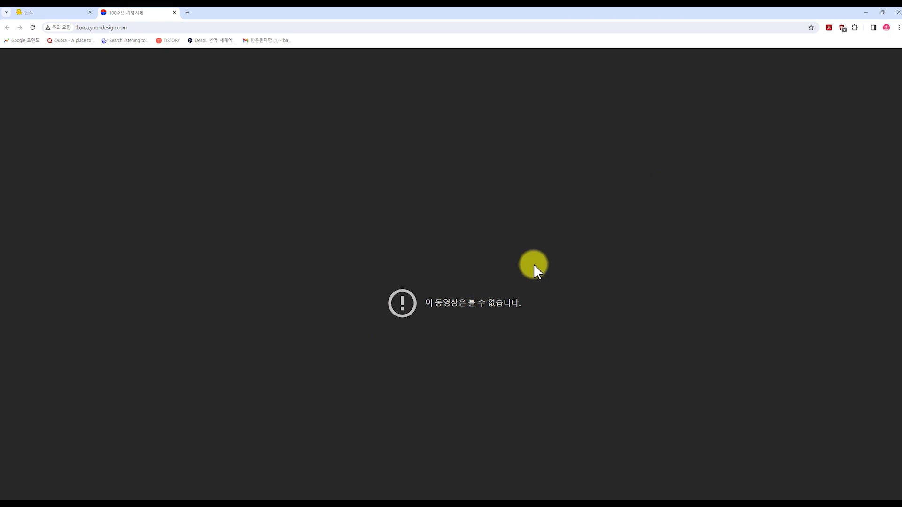
Step: Download the YoonDokripManse.zip font package from the Yoondesign page and allow the blocked download to continue
scroll(535, 265, "down", 6)
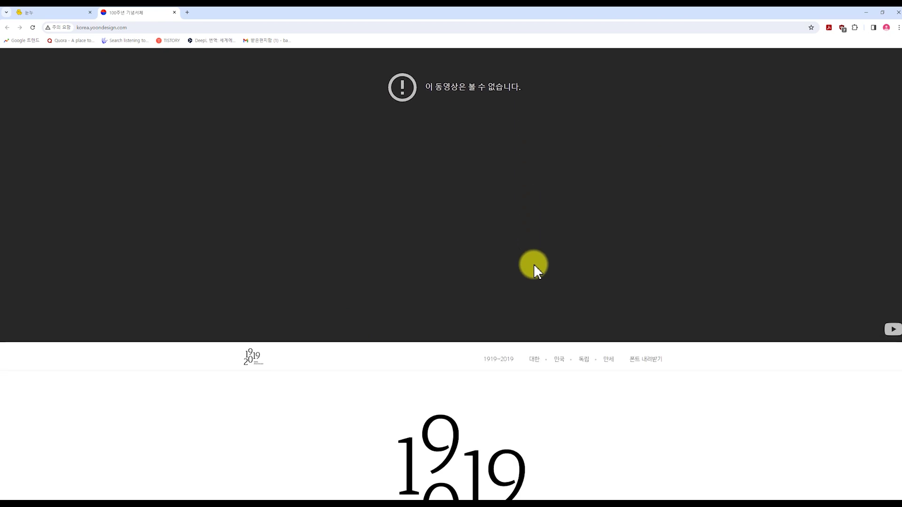
scroll(534, 266, "down", 10)
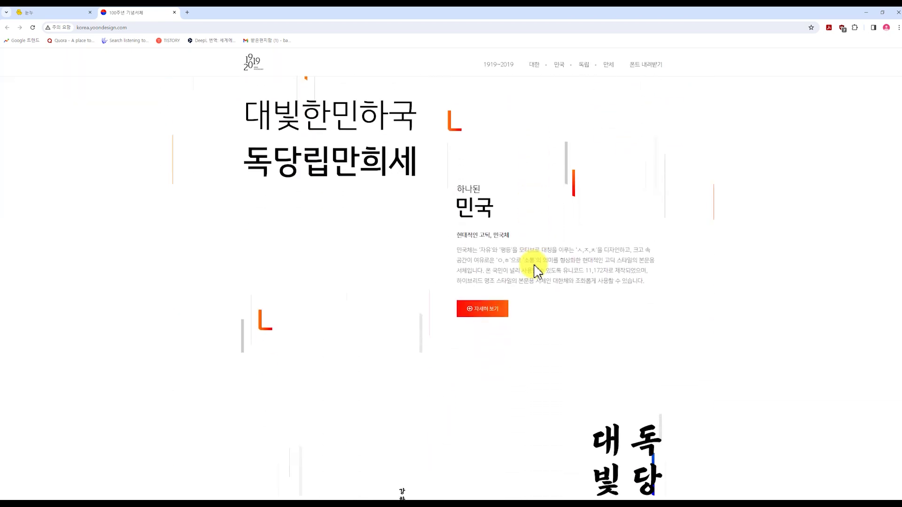
scroll(537, 271, "down", 10)
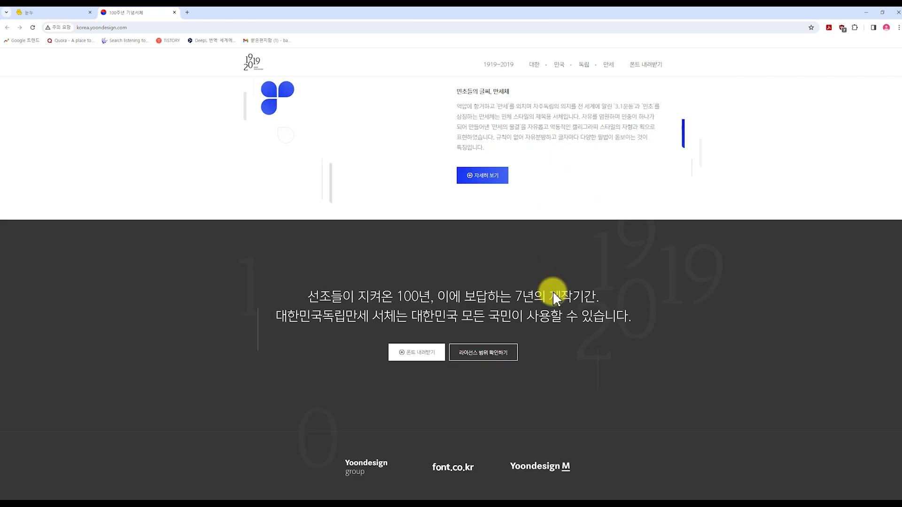
left_click(415, 359)
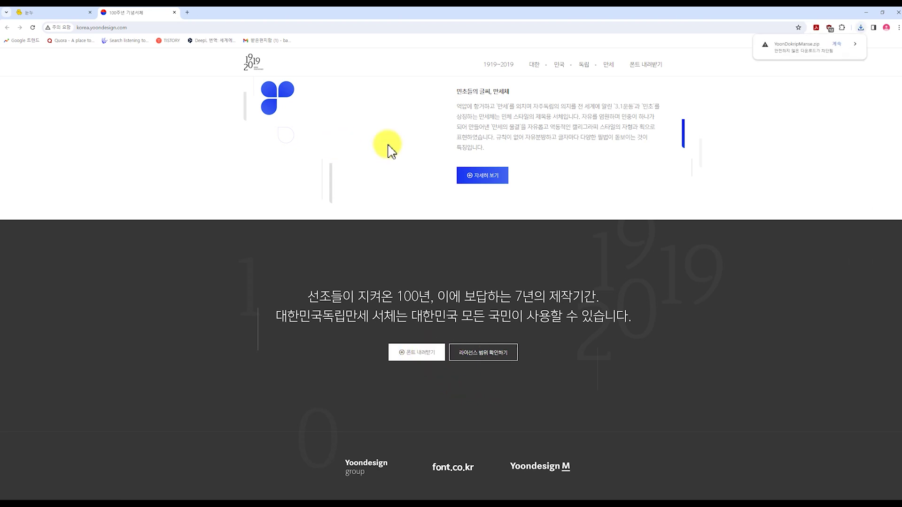
left_click(860, 28)
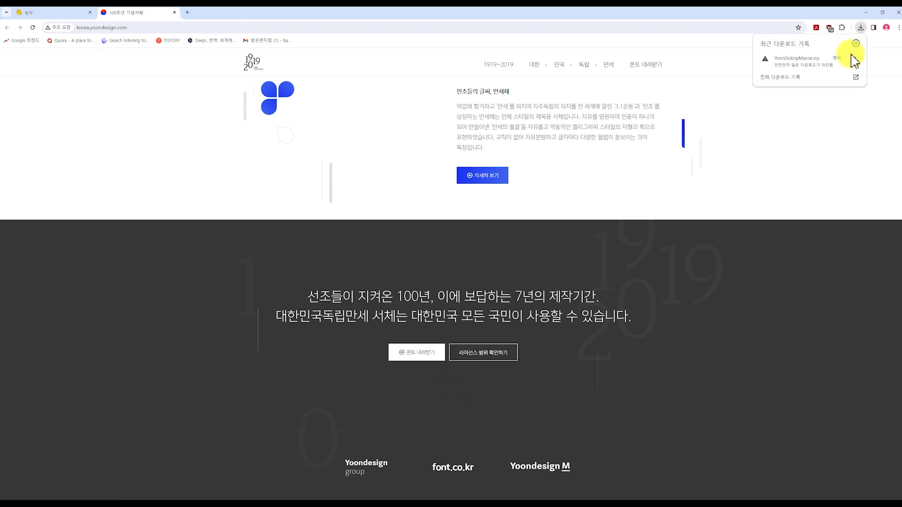
left_click(837, 59)
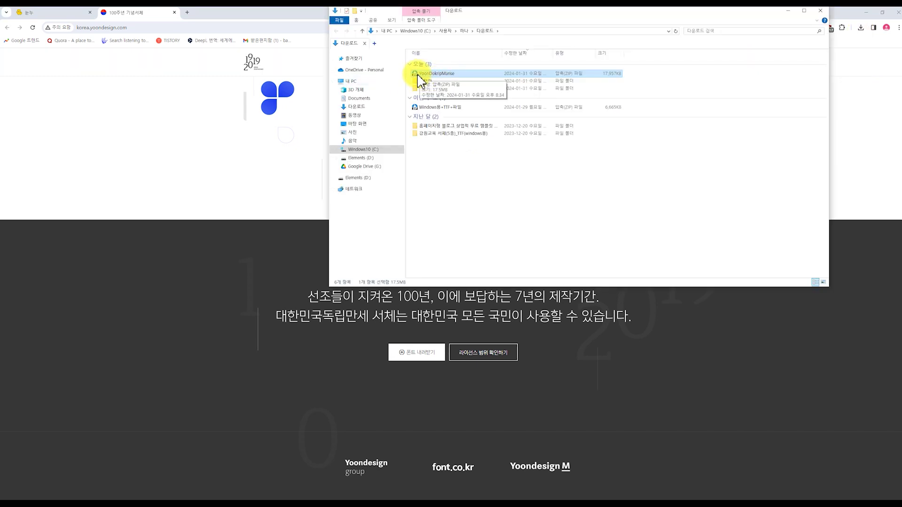
Step: Extract the downloaded YoonDokripManse archive in the downloads folder and open its Win subfolder
right_click(452, 75)
left_click(484, 112)
left_click(540, 322)
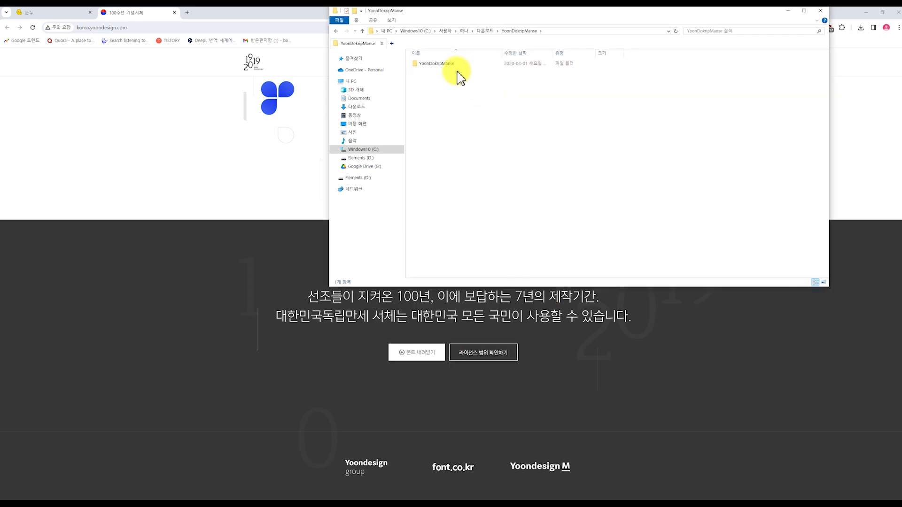
double_click(456, 69)
left_click(437, 66)
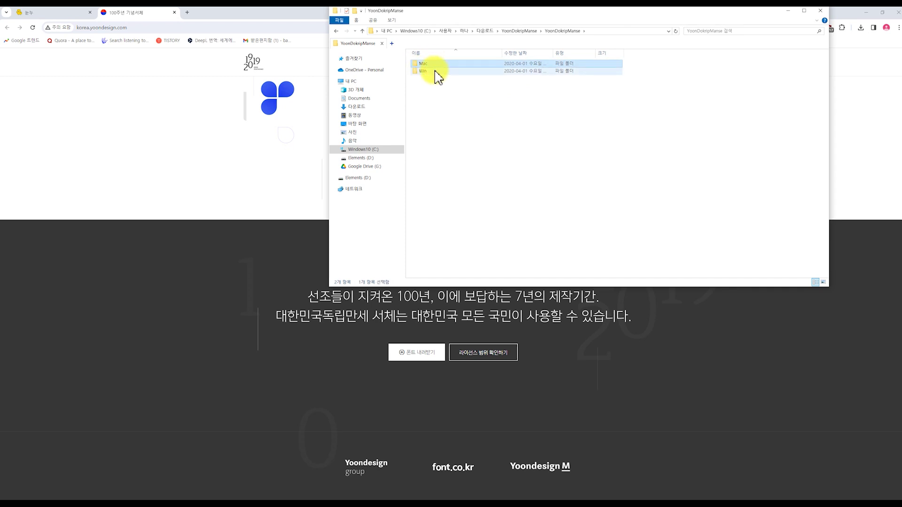
double_click(437, 72)
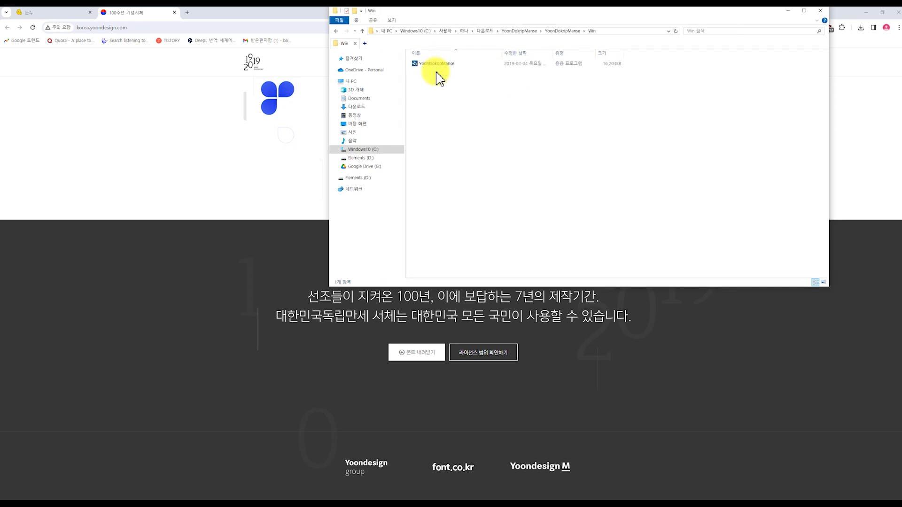
Step: Install the fonts with the YoonDokripManse setup program, choosing to restart the computer at another time
double_click(445, 68)
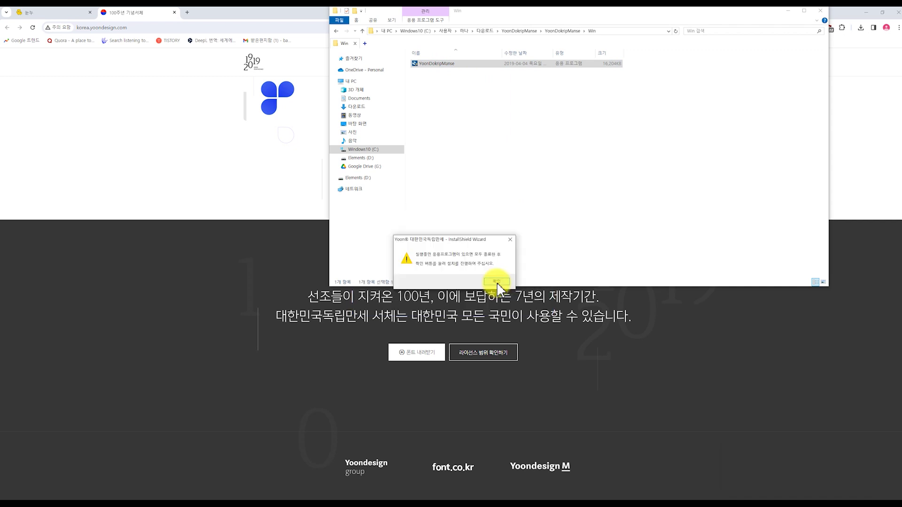
left_click(506, 313)
left_click(510, 316)
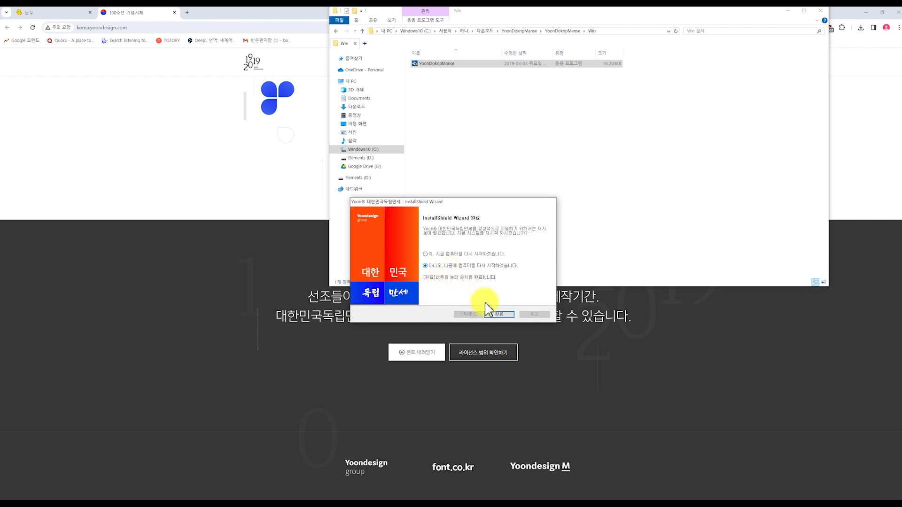
left_click(502, 314)
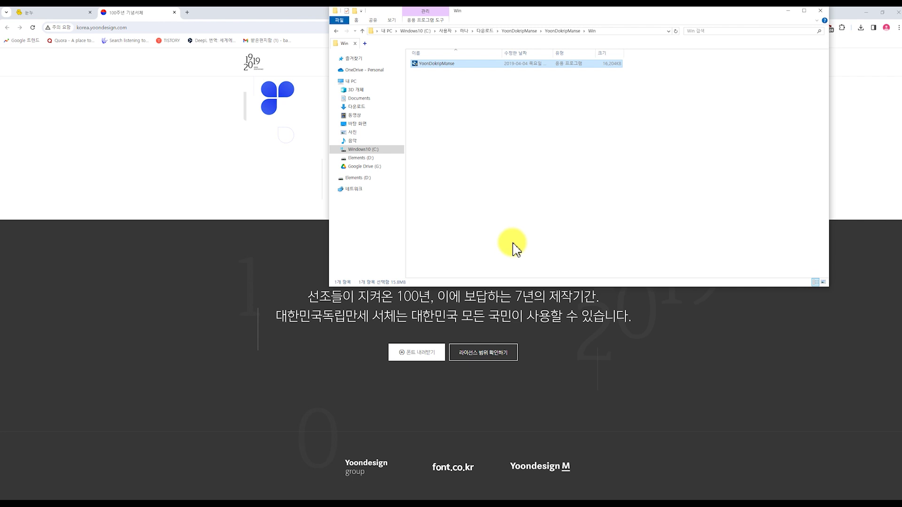
Step: Switch to Photoshop, set the "수고했어, 오늘도" text to the newly installed Yoon 독립 font and nudge it
left_click(329, 500)
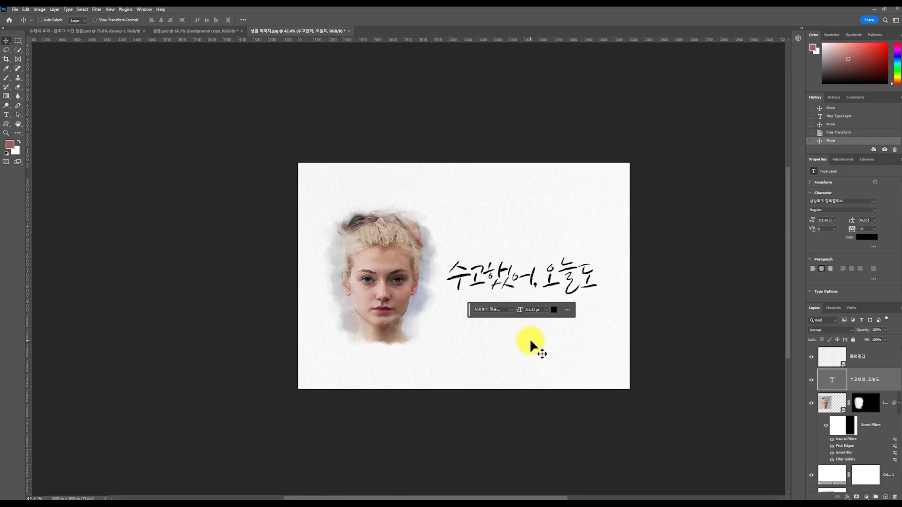
left_click(512, 310)
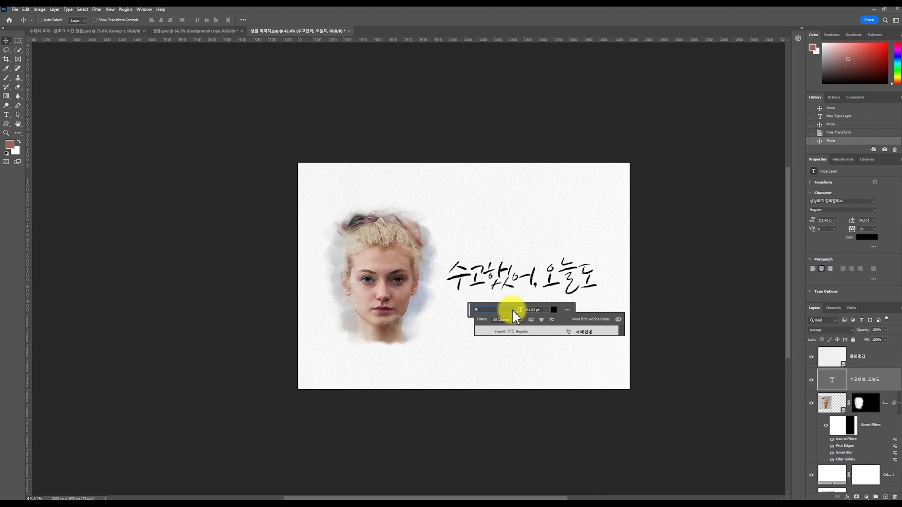
left_click(517, 332)
key("ctrl+a")
left_click_drag(489, 282, 486, 285)
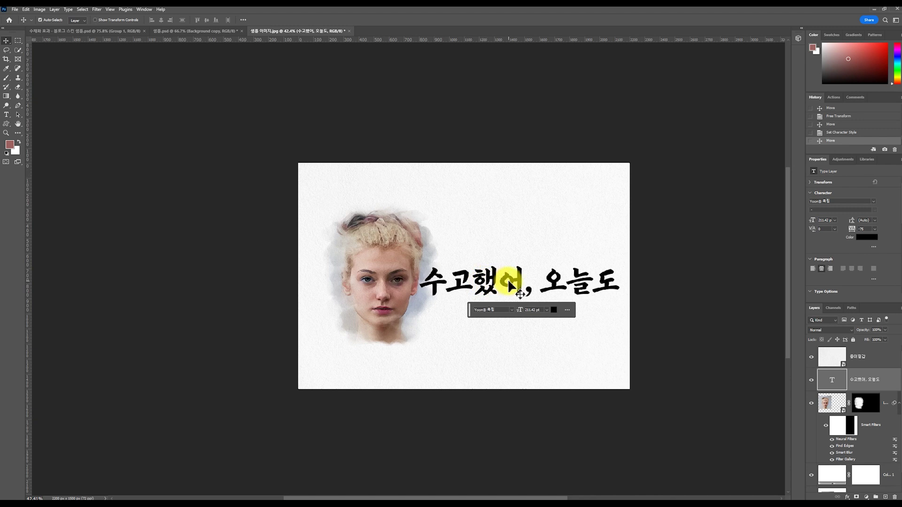
Step: Shrink the calligraphy text with Free Transform and reposition it so it clears the portrait
key("ctrl+t")
left_click_drag(419, 296, 459, 291)
left_click_drag(522, 282, 514, 284)
key("Return")
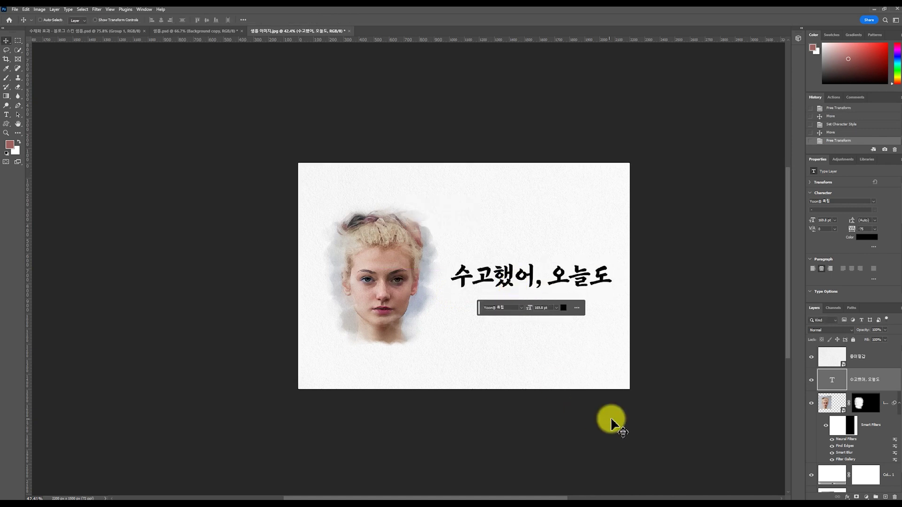
Step: Move the floating task bar clear of the artwork and switch to the 수채화 효과 - 블로그 스킨 샘플.psd document
scroll(575, 343, "up", 3)
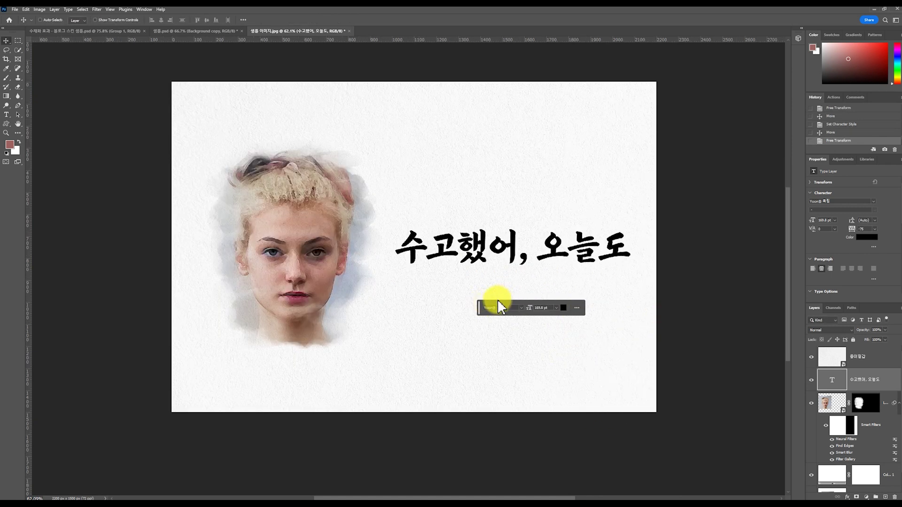
left_click_drag(479, 309, 656, 468)
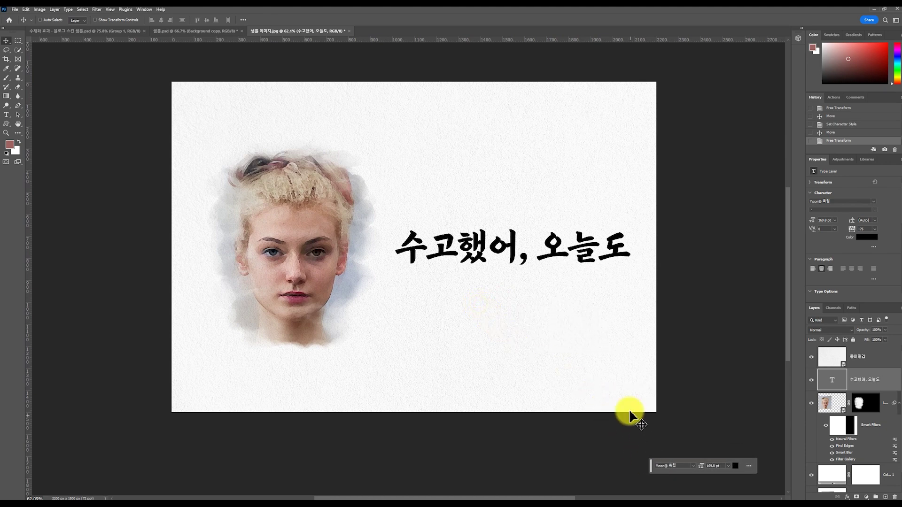
scroll(639, 376, "down", 1)
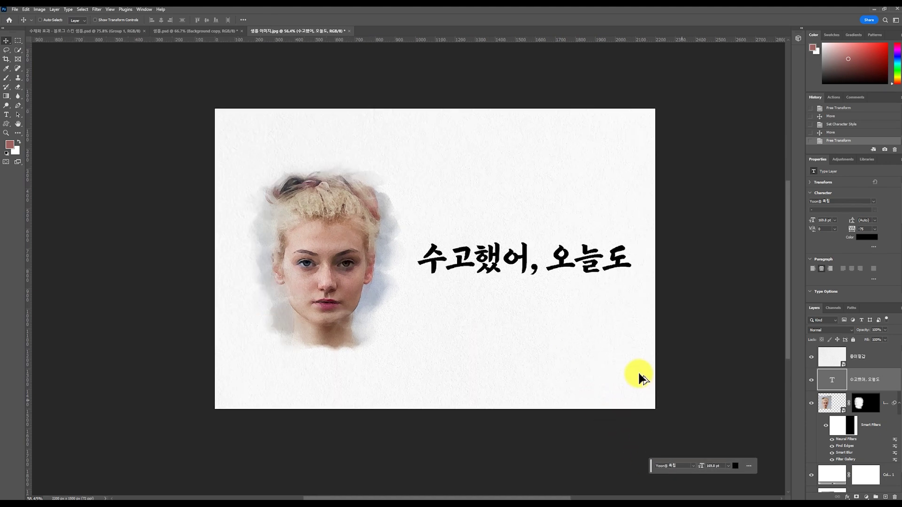
left_click(496, 268)
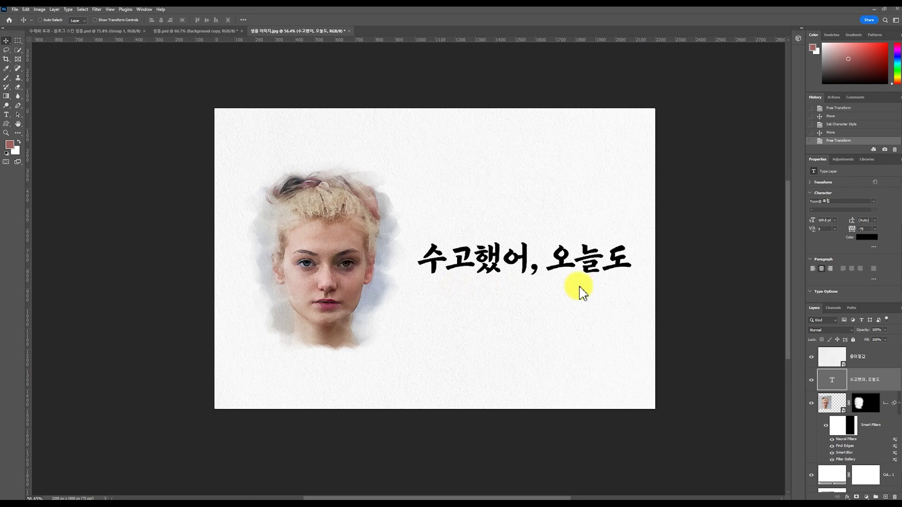
key("ctrl+Tab")
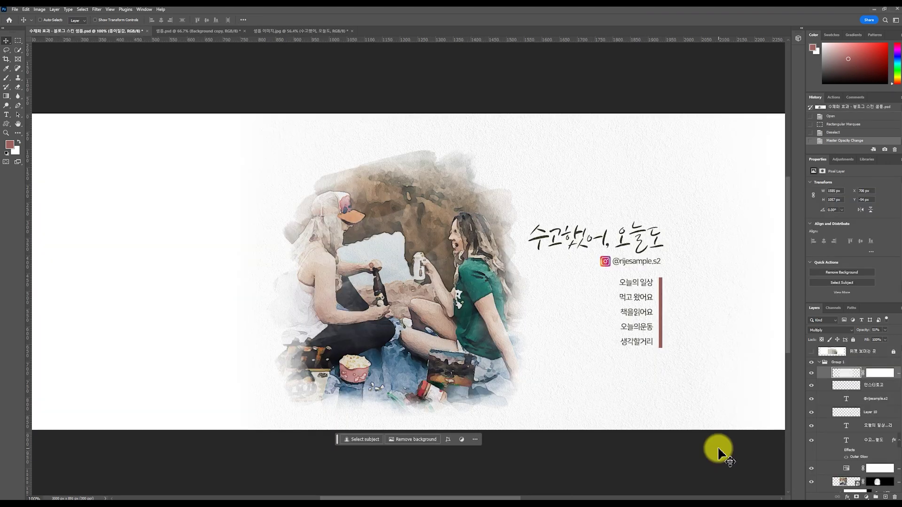